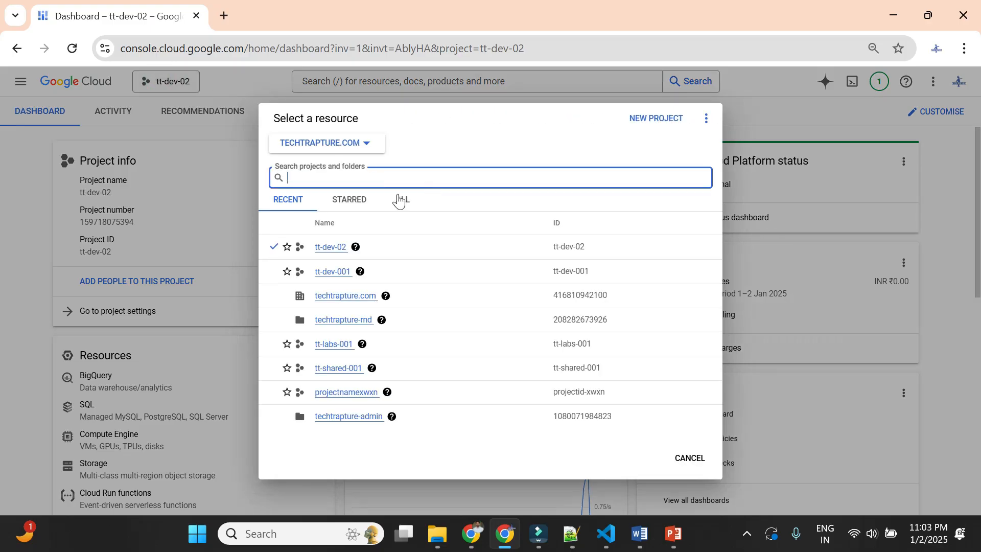
- Browse all resources, change the resource scope to No organisation, and select My First Project
click(402, 201)
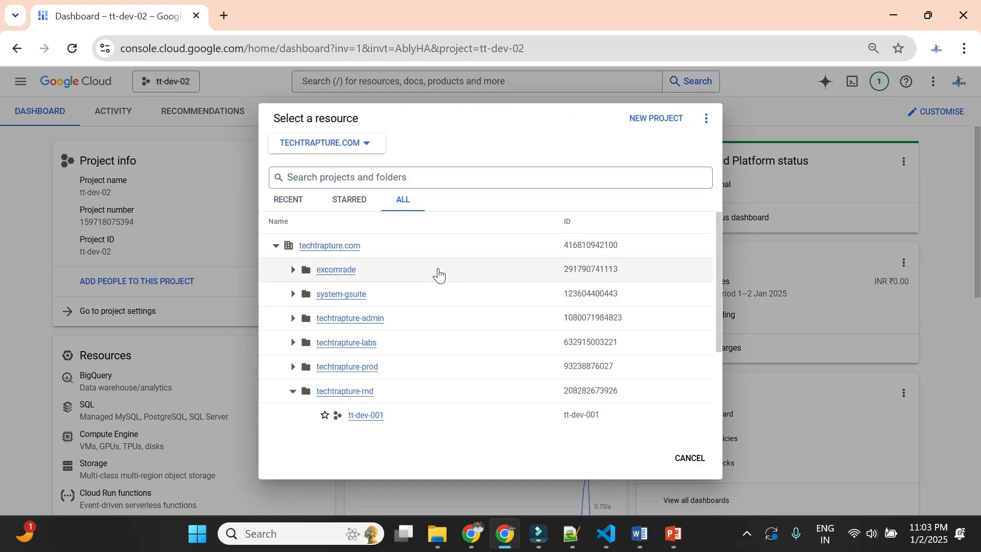
scroll(416, 329, down, 3)
scroll(352, 296, up, 3)
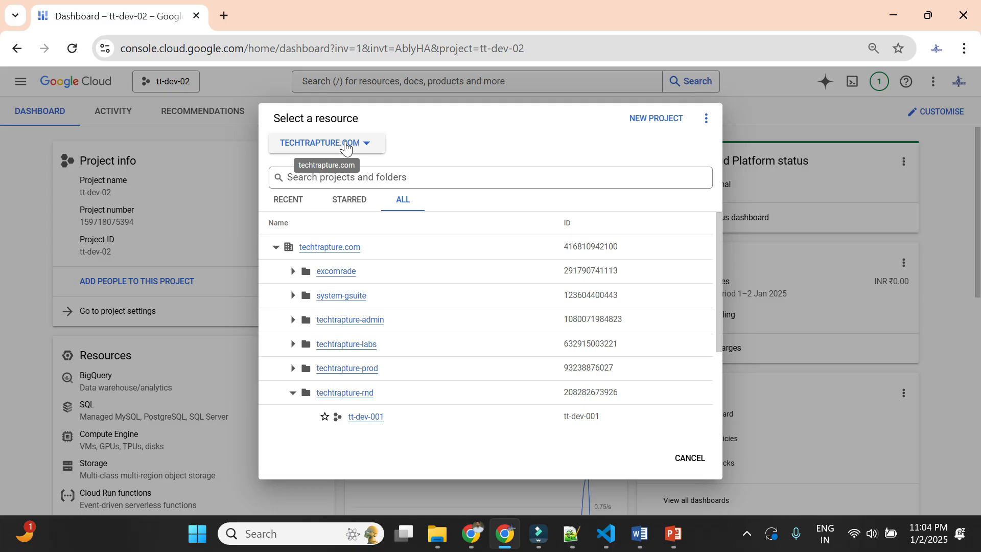
click(346, 147)
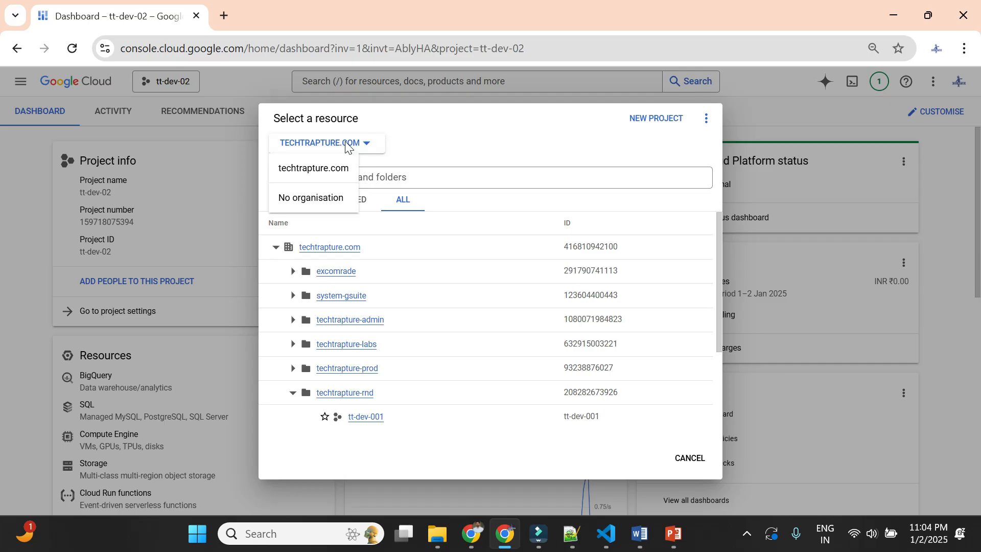
click(302, 206)
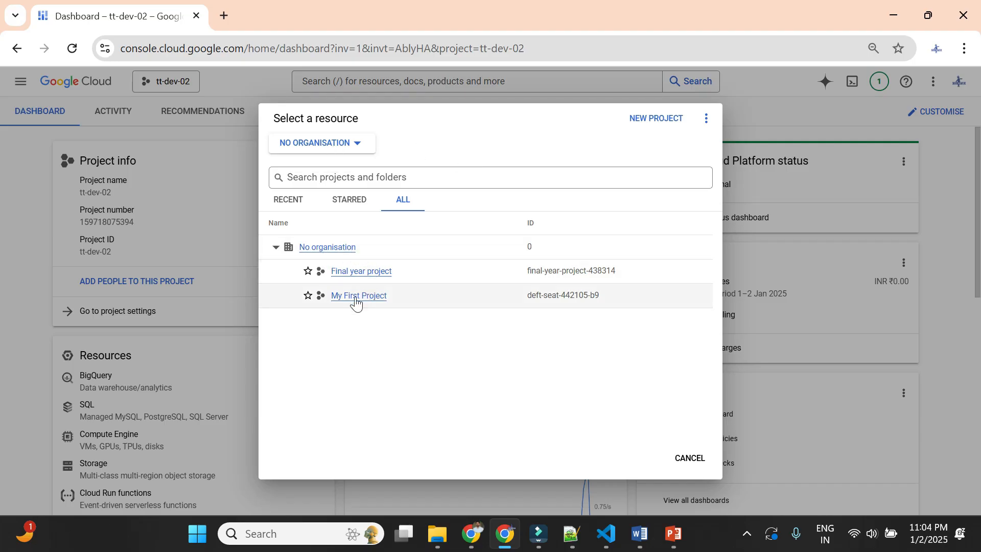
click(376, 297)
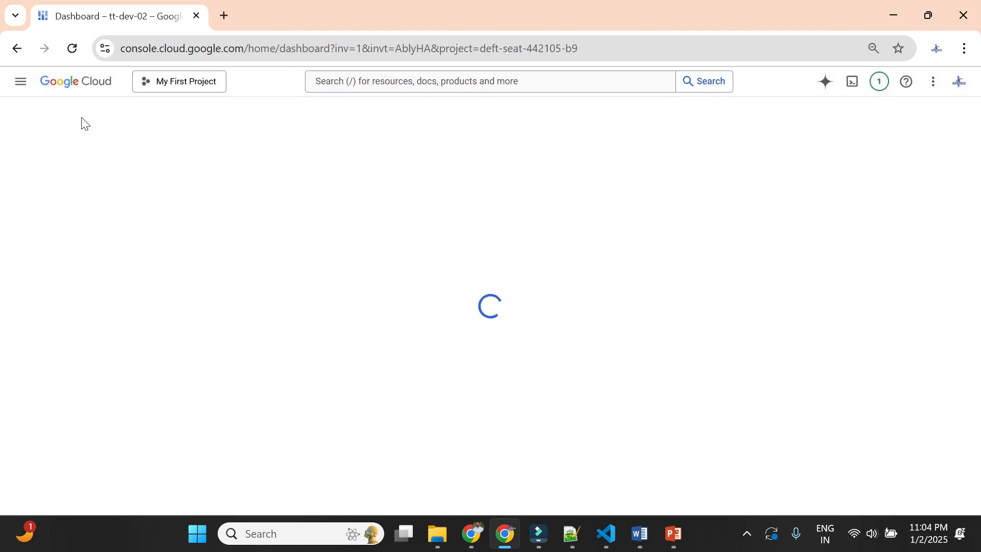
- Go to the Organisation policies page of IAM and admin
click(22, 90)
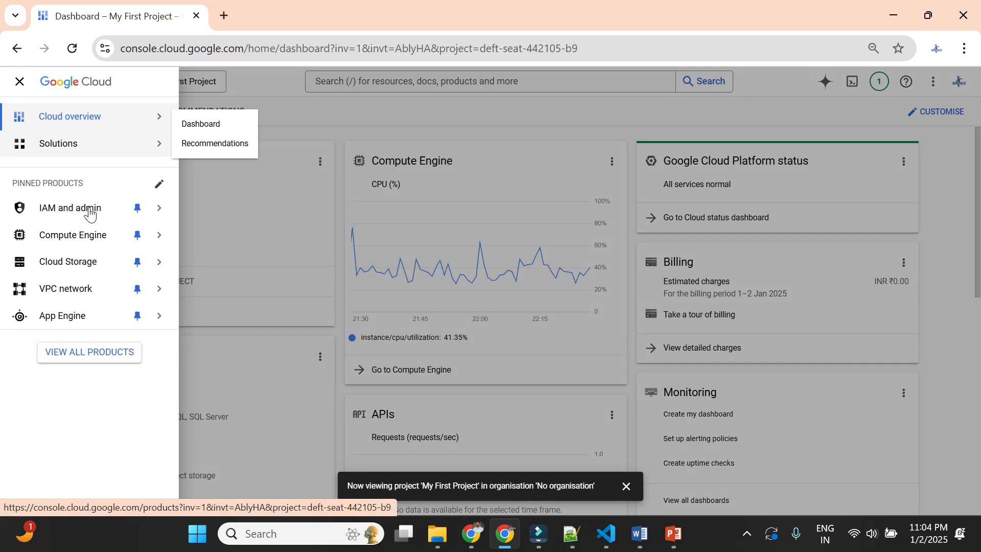
click(88, 214)
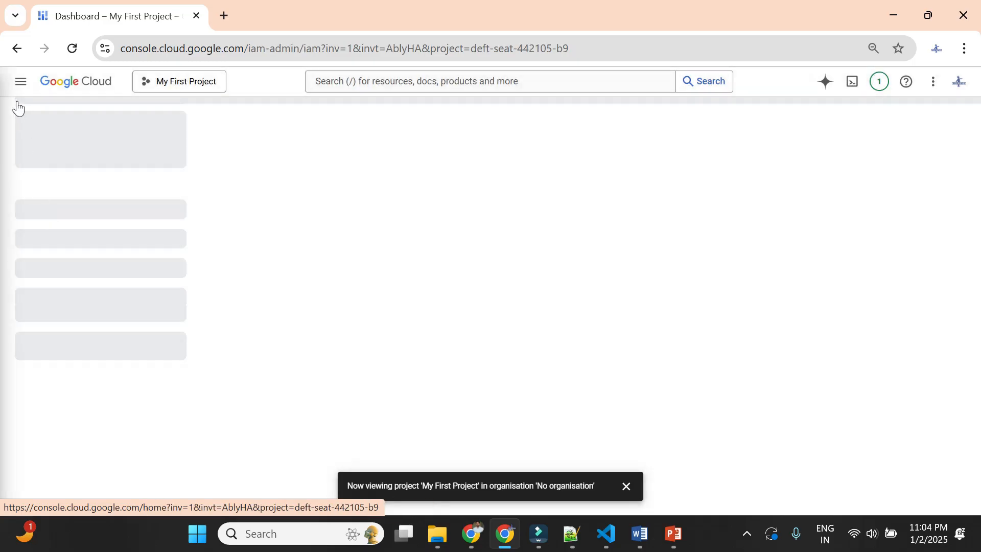
click(19, 82)
mouse_move(147, 214)
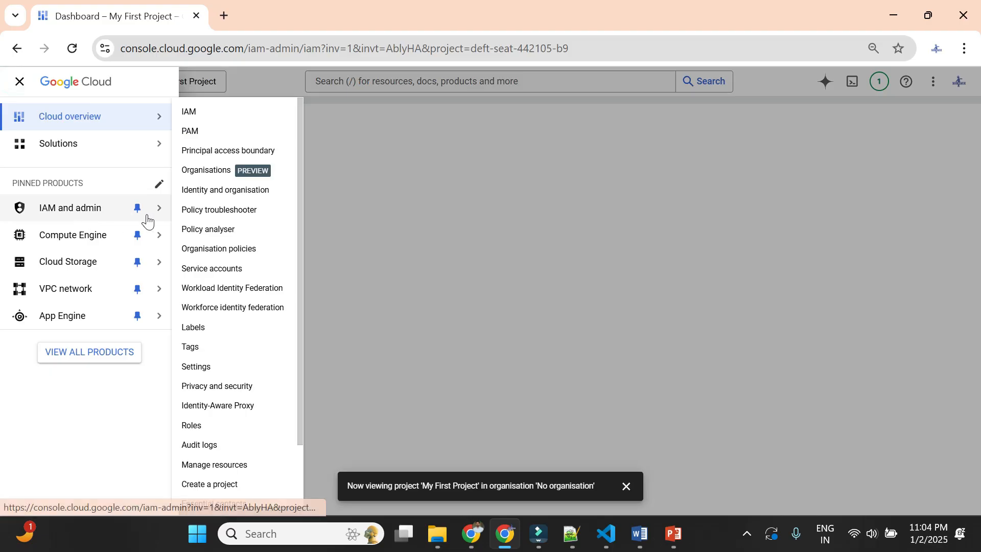
click(225, 249)
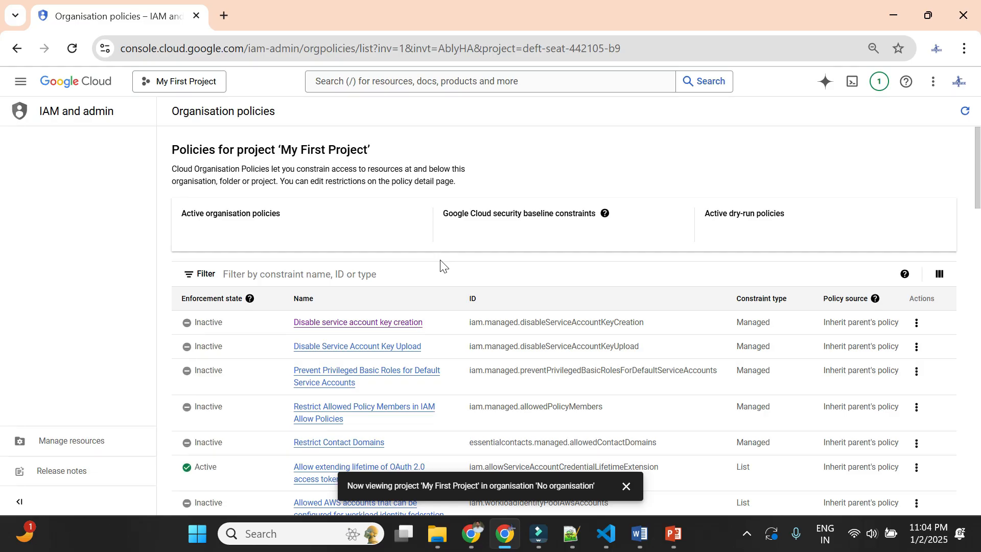
- Look through the project's organisation policies and open the Disable Service Account Key Upload policy
scroll(562, 292, down, 4)
scroll(564, 292, down, 8)
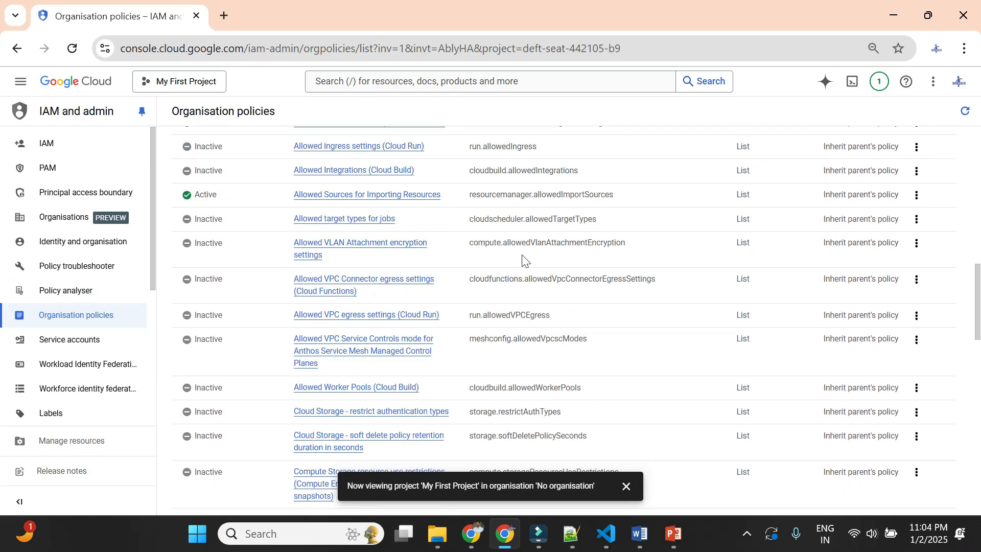
scroll(485, 266, up, 5)
scroll(511, 266, up, 3)
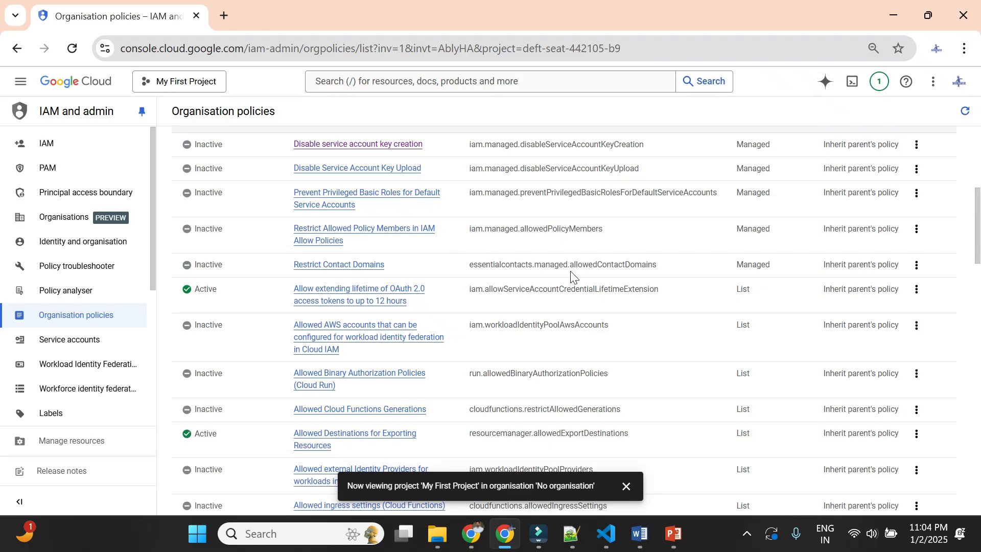
scroll(571, 276, up, 2)
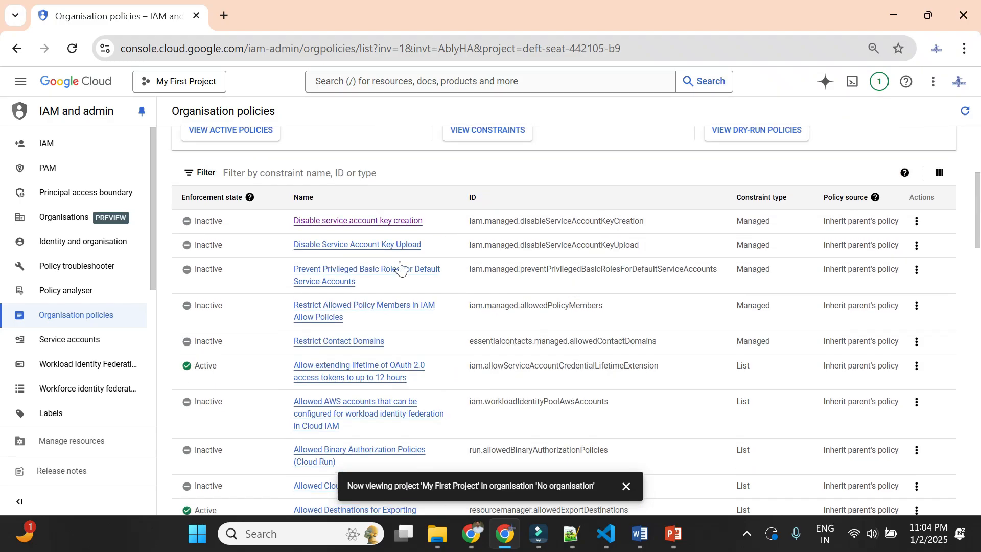
click(344, 250)
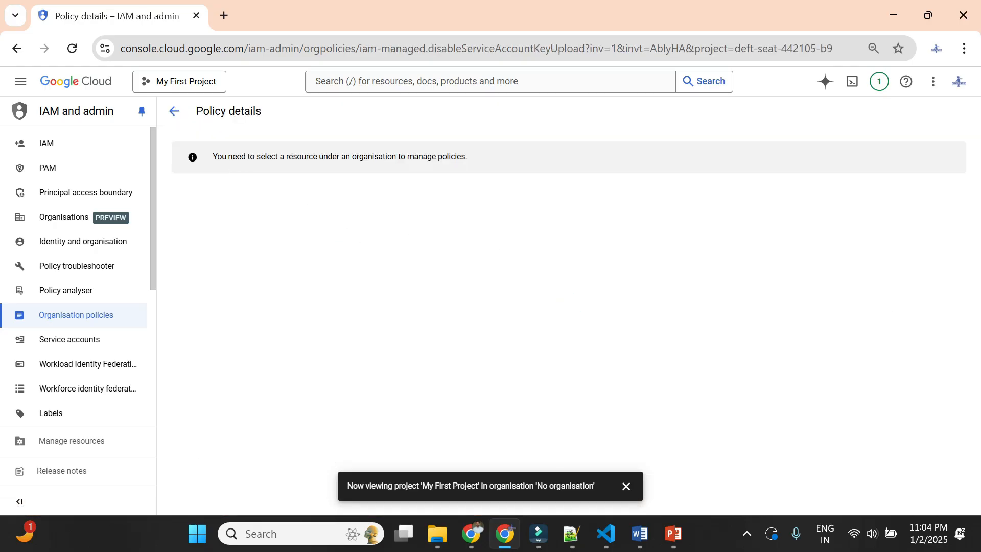
- Read the notice shown on the policy details page
drag(212, 157, 461, 156)
click(541, 171)
triple_click(476, 157)
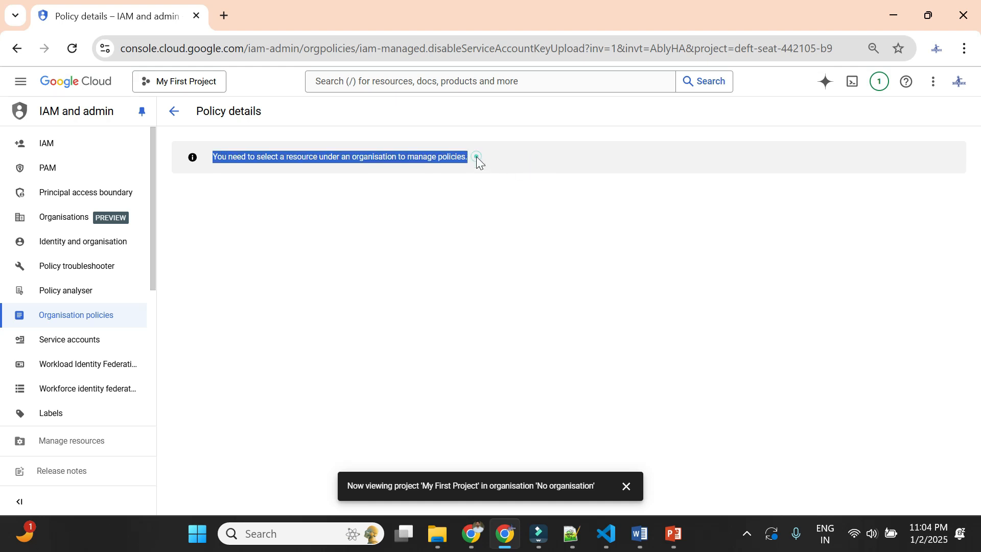
click(509, 184)
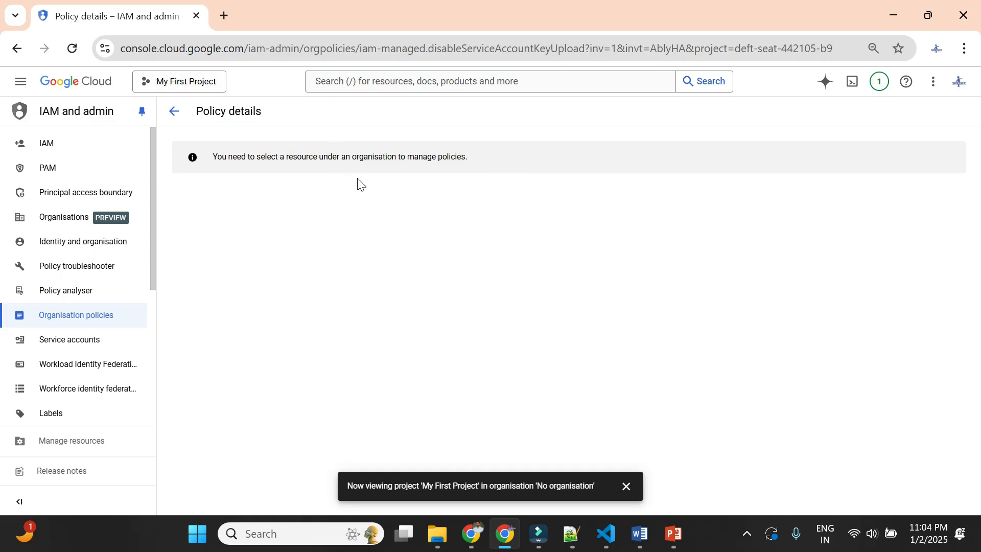
triple_click(339, 157)
click(501, 162)
click(501, 162)
- Reopen the resource selection, change the organisation to techtrapture.com, and list all of its folders and projects
click(205, 84)
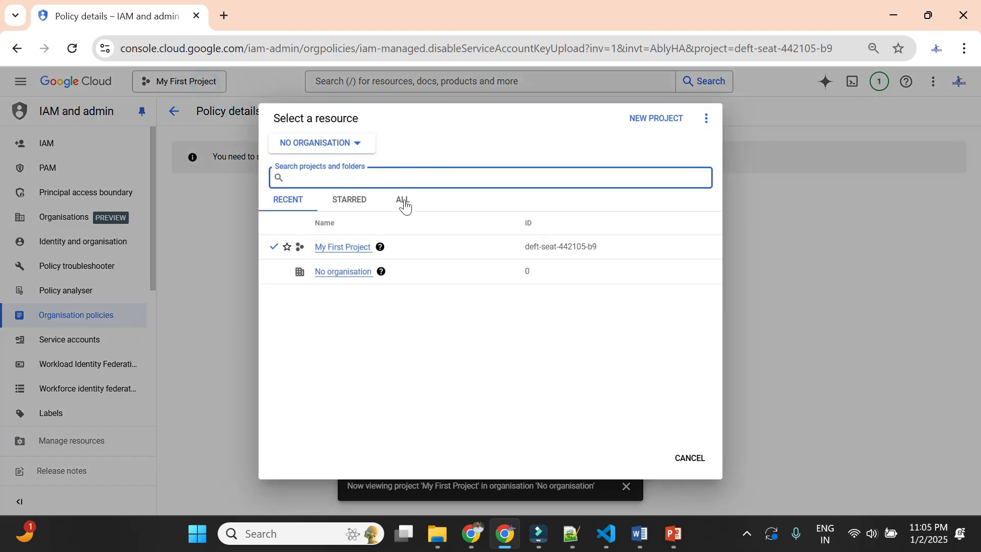
click(322, 149)
click(323, 165)
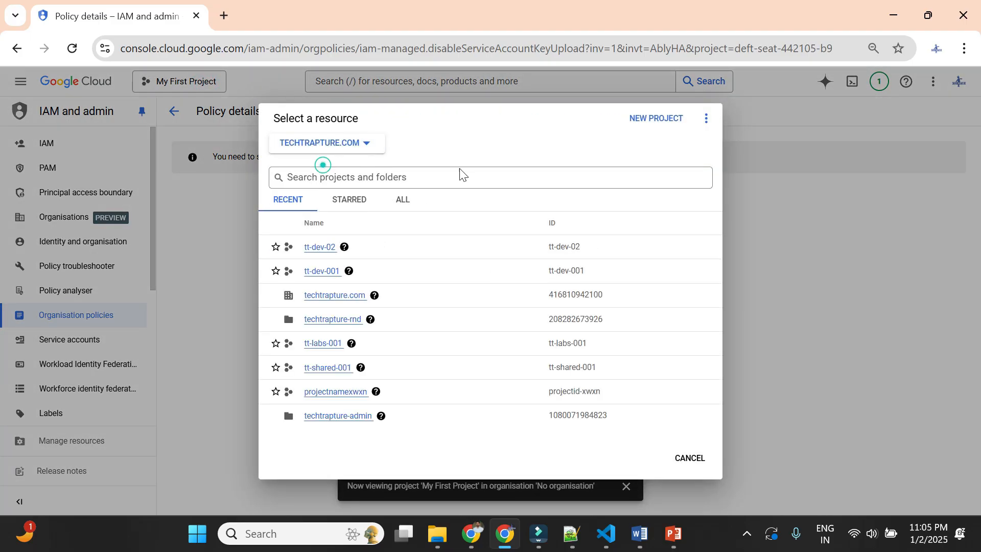
click(404, 202)
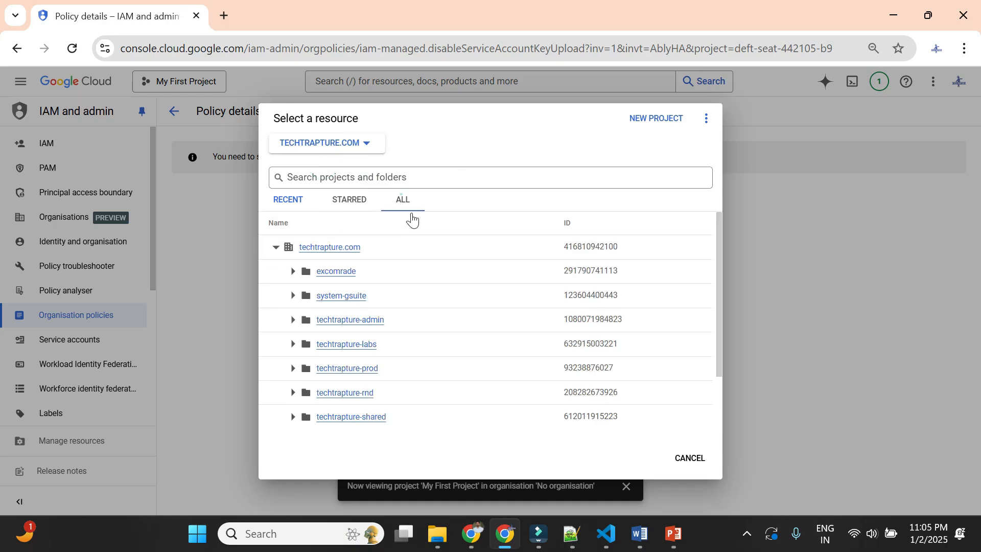
- Expand the techtrapture-rnd folder and select the project tt-dev-02
scroll(409, 245, down, 2)
scroll(450, 266, up, 2)
scroll(439, 249, down, 1)
scroll(419, 248, down, 2)
scroll(435, 250, up, 2)
scroll(399, 284, down, 2)
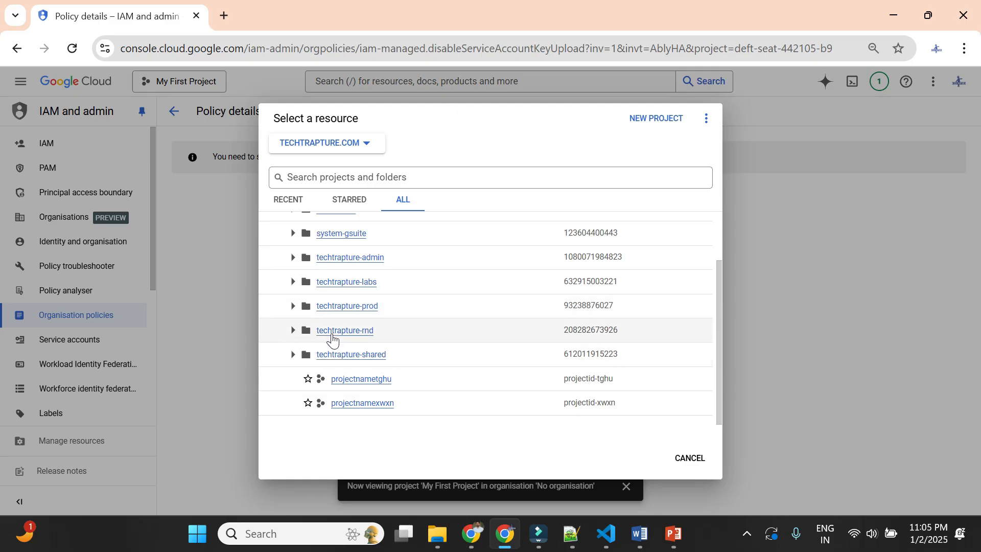
scroll(343, 337, up, 2)
scroll(376, 334, down, 2)
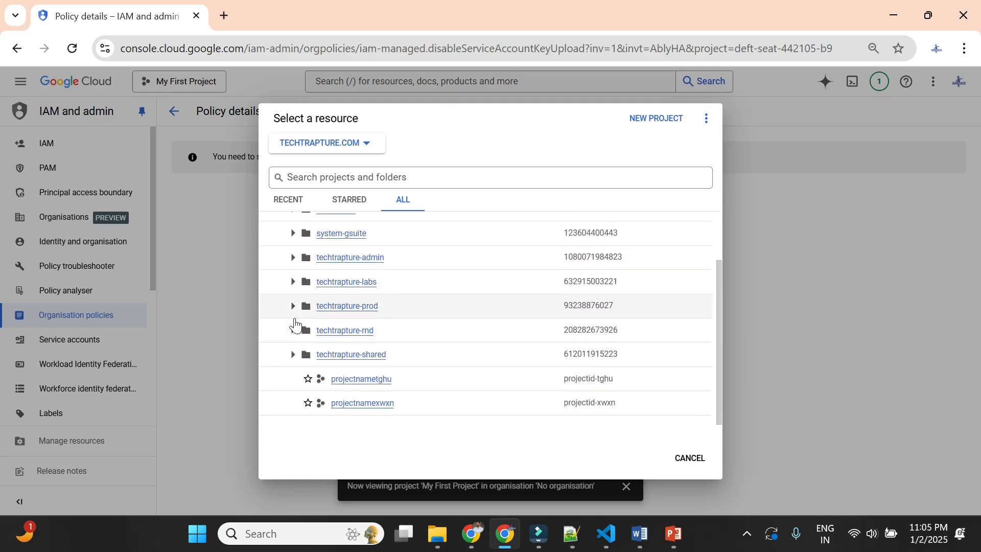
click(292, 330)
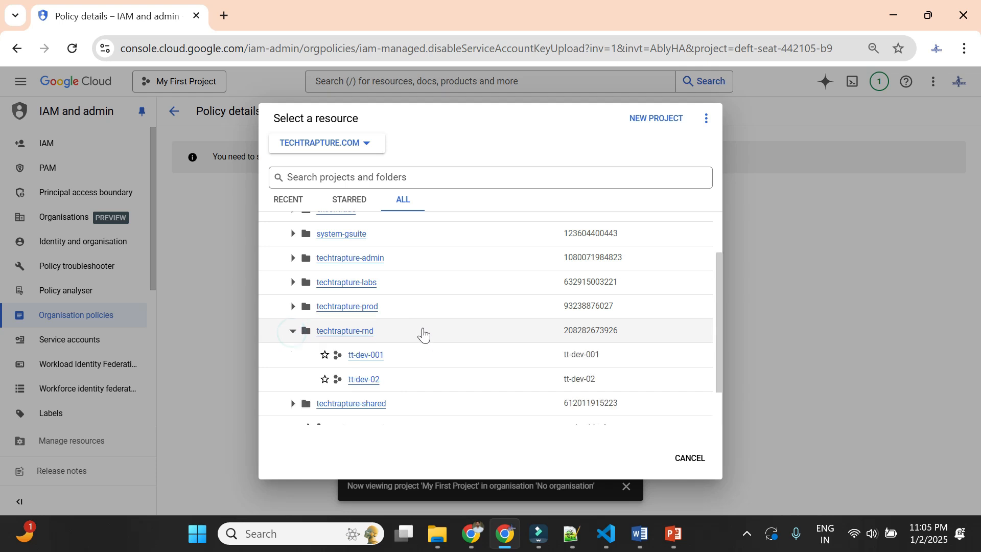
scroll(389, 337, down, 1)
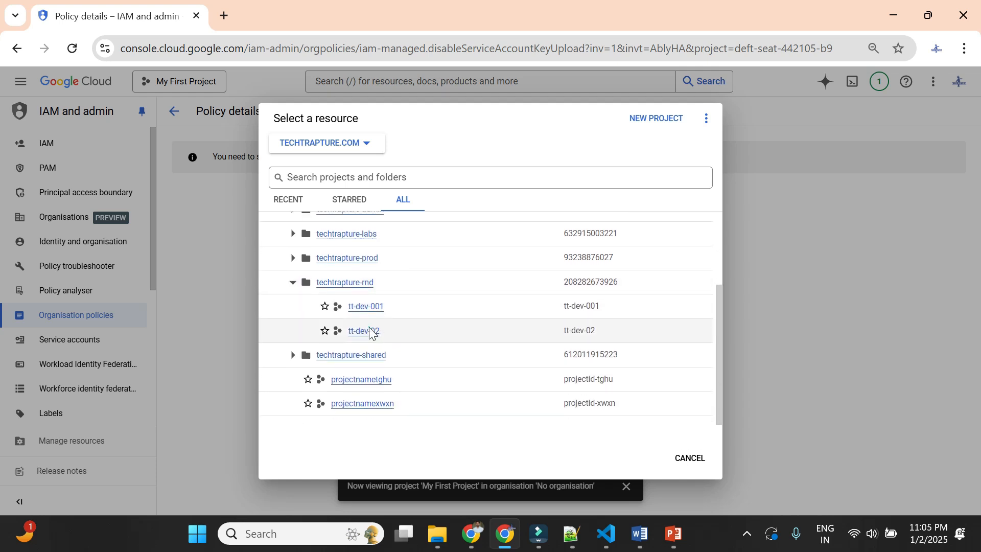
click(369, 332)
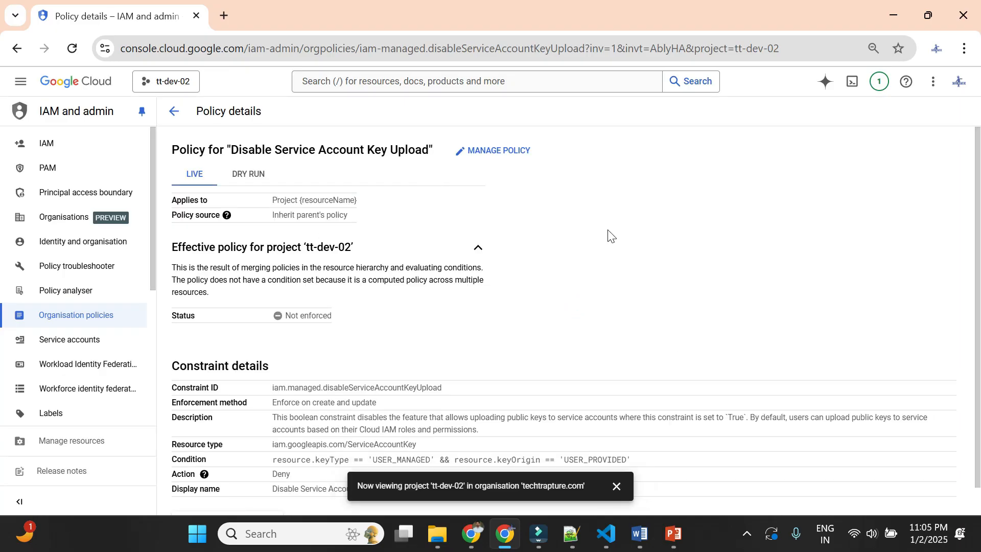
- Return to the organisation policies list, dismiss the security baseline banner, and open the Disable service account key creation policy
click(175, 111)
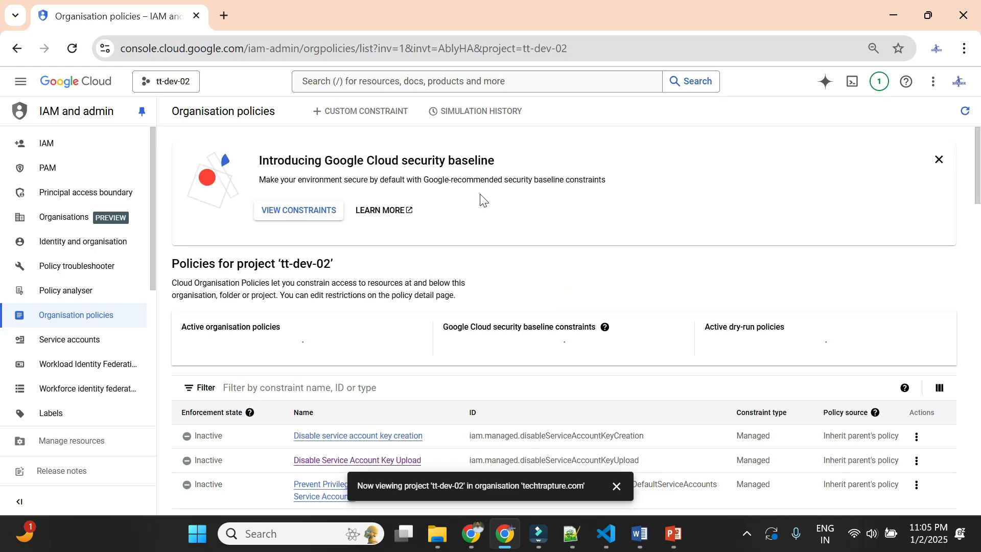
click(938, 158)
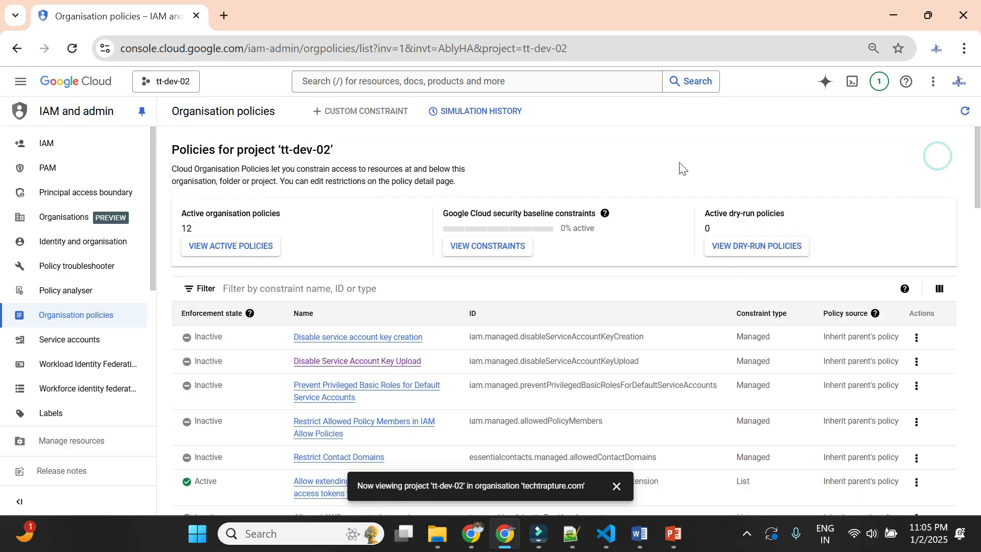
scroll(613, 209, down, 2)
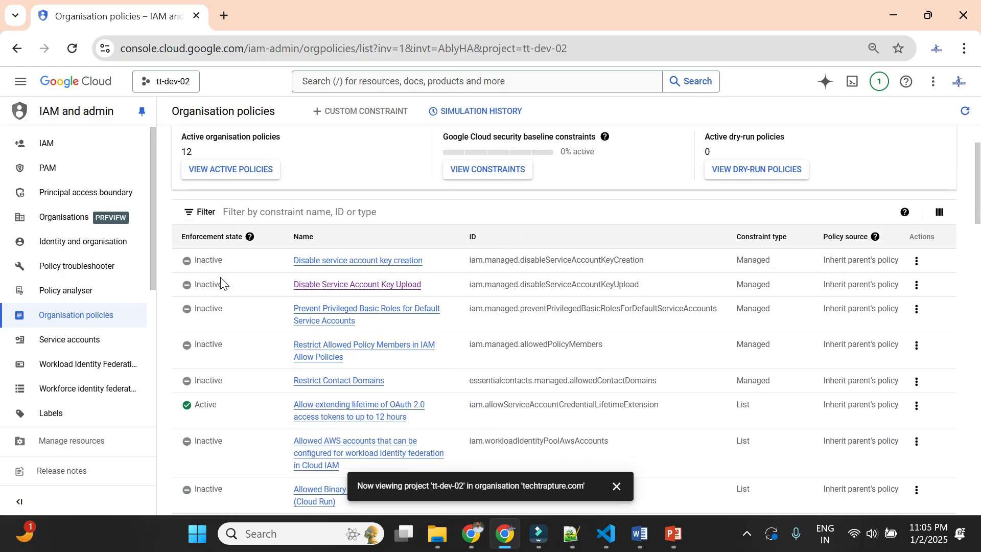
drag(258, 290, 449, 282)
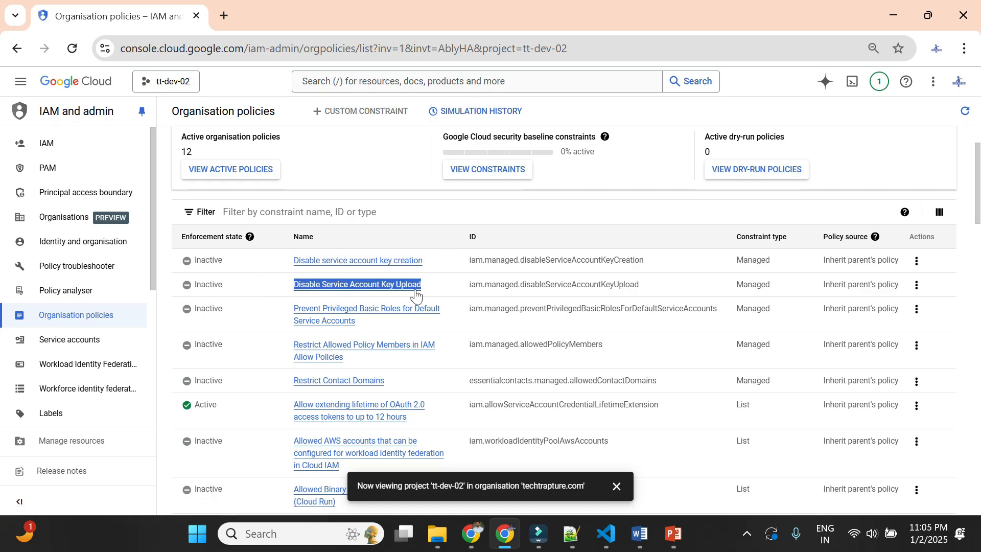
click(438, 263)
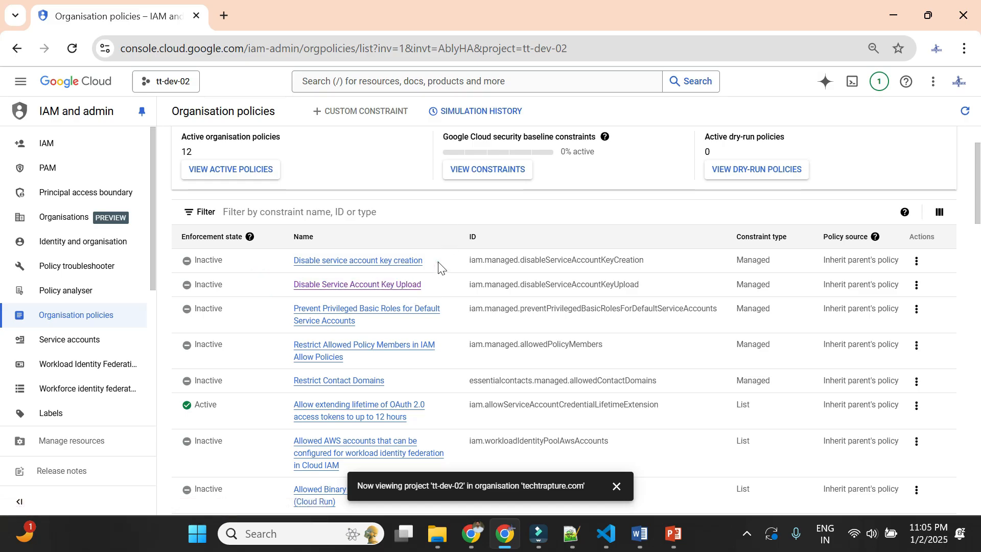
click(365, 263)
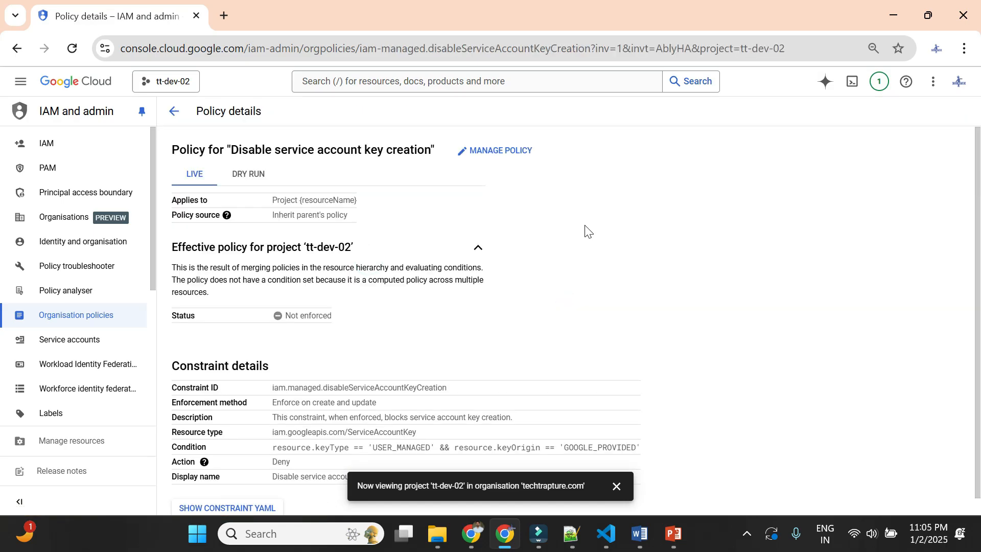
- Duplicate the policy page in a second browser tab and go to Service accounts there
right_click(130, 14)
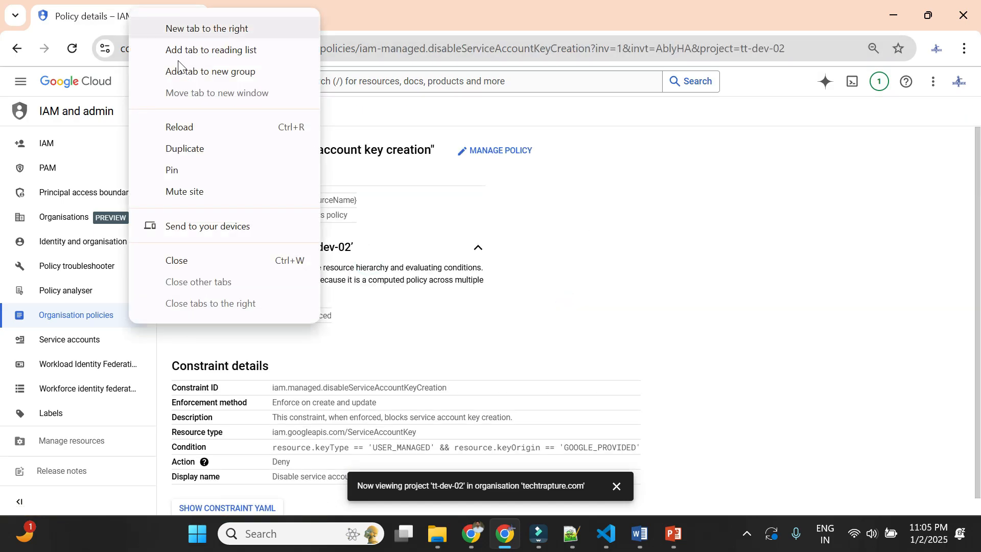
click(205, 144)
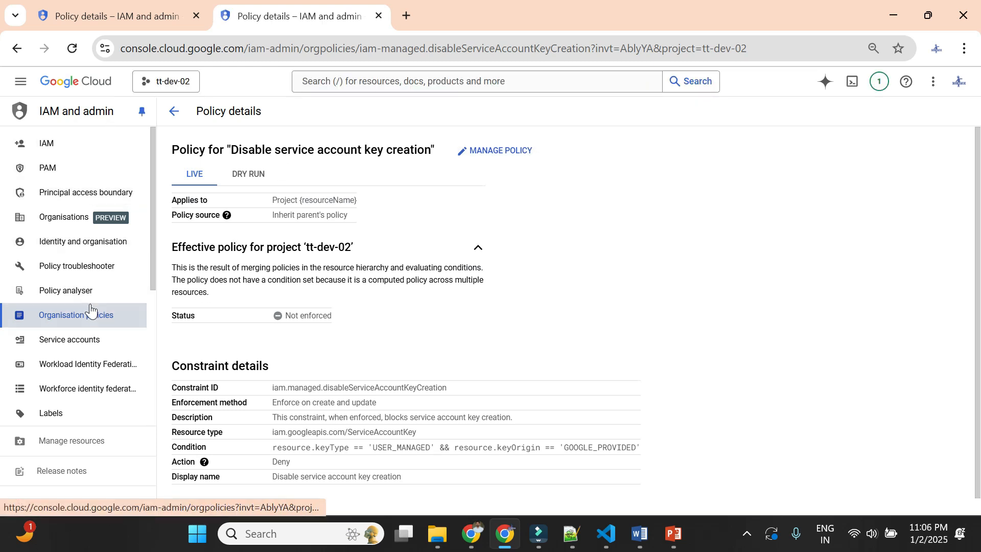
scroll(92, 307, down, 1)
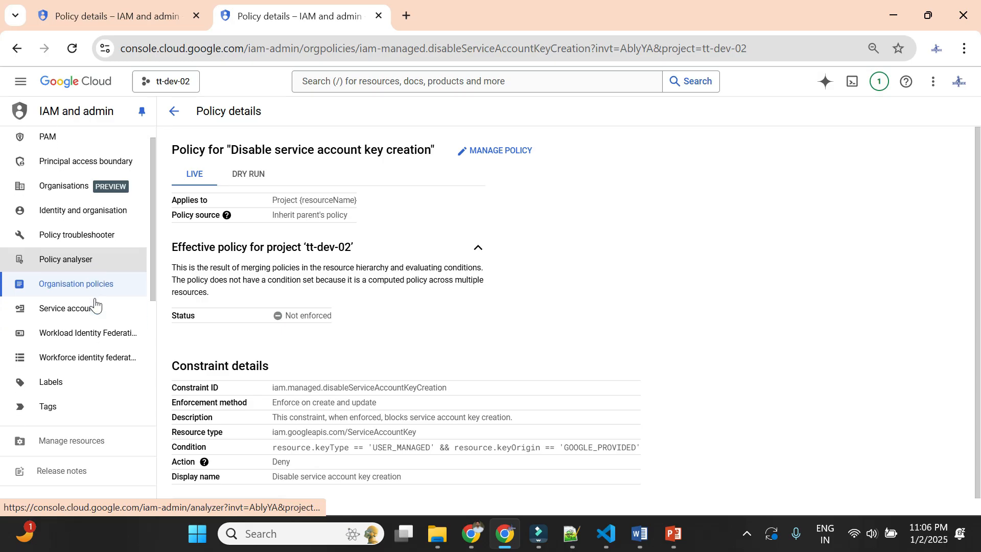
click(74, 259)
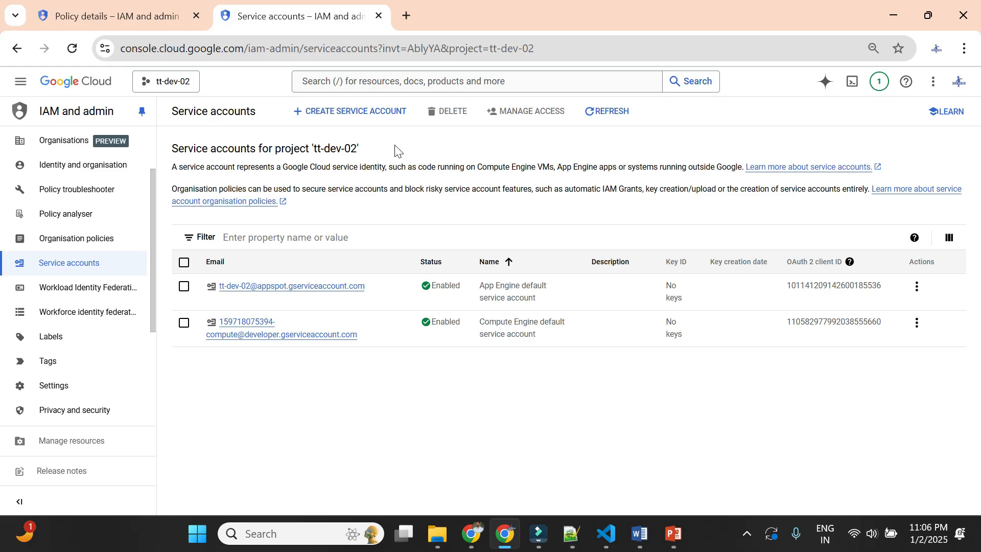
- Create a service account named op-demo in project tt-dev-02, without granting it any optional access
click(340, 110)
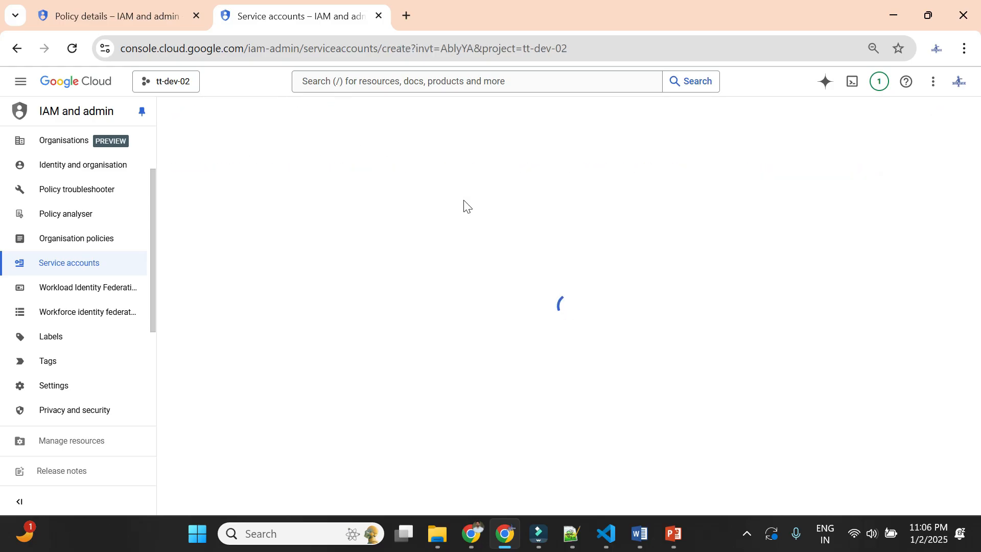
click(347, 175)
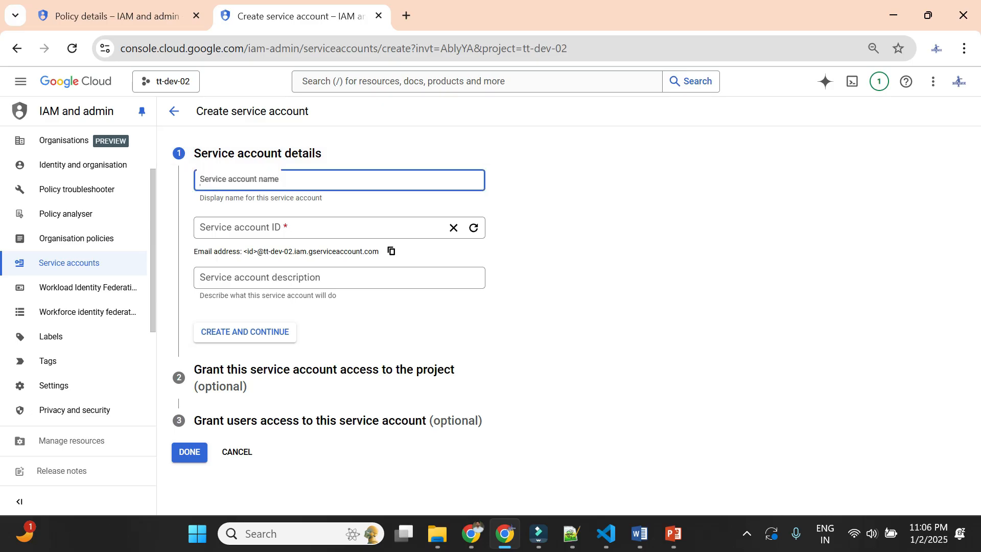
text(op-demo)
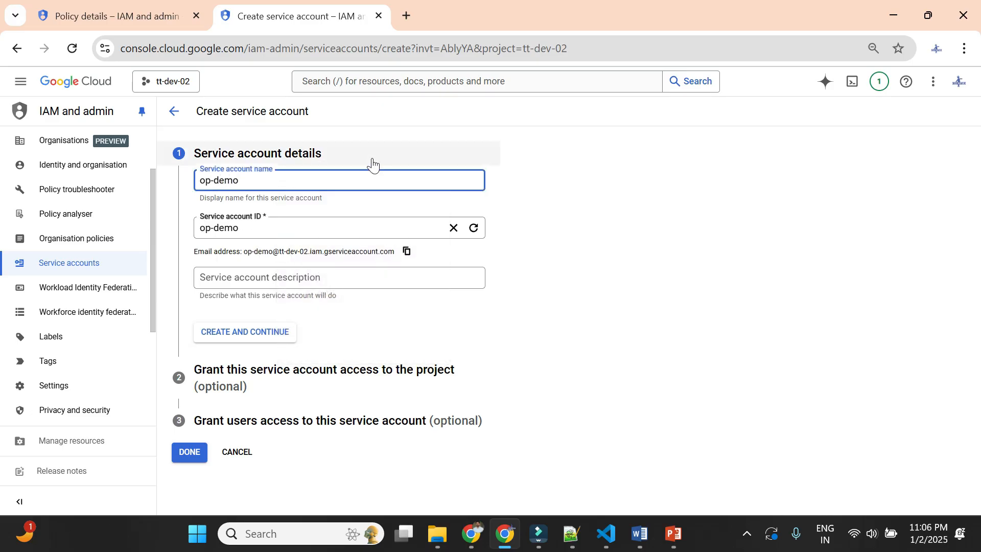
click(264, 339)
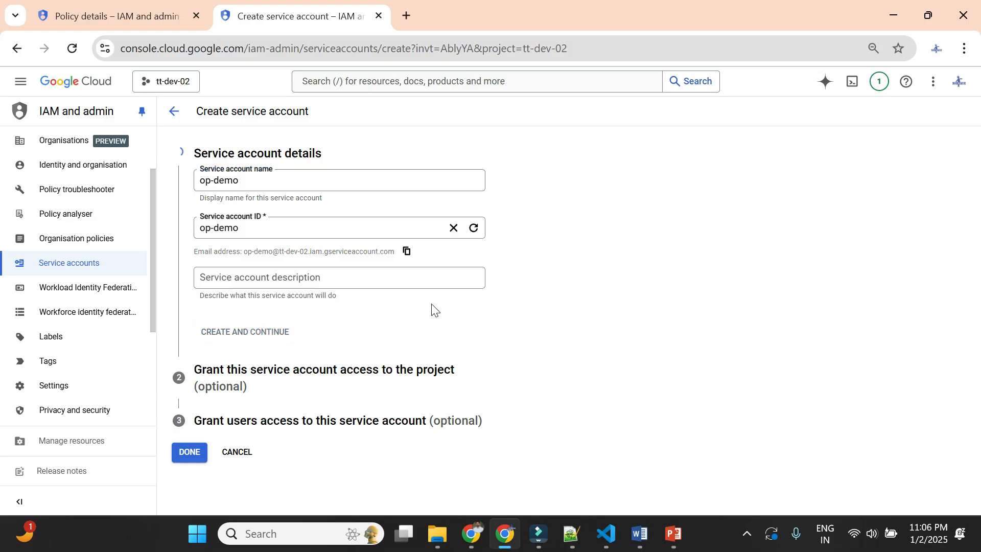
click(202, 418)
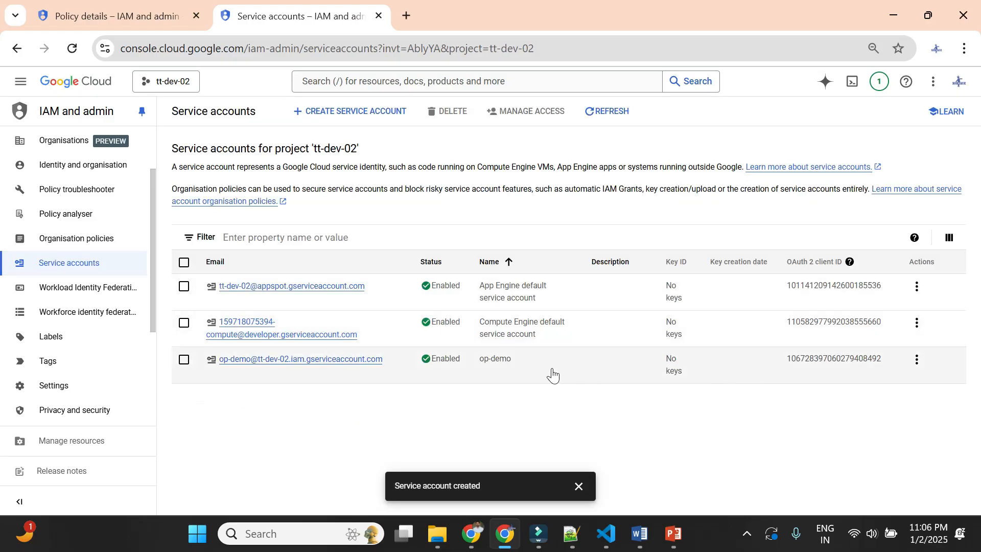
- Open the keys of the op-demo service account and highlight the recommendation against downloading service account keys
click(321, 360)
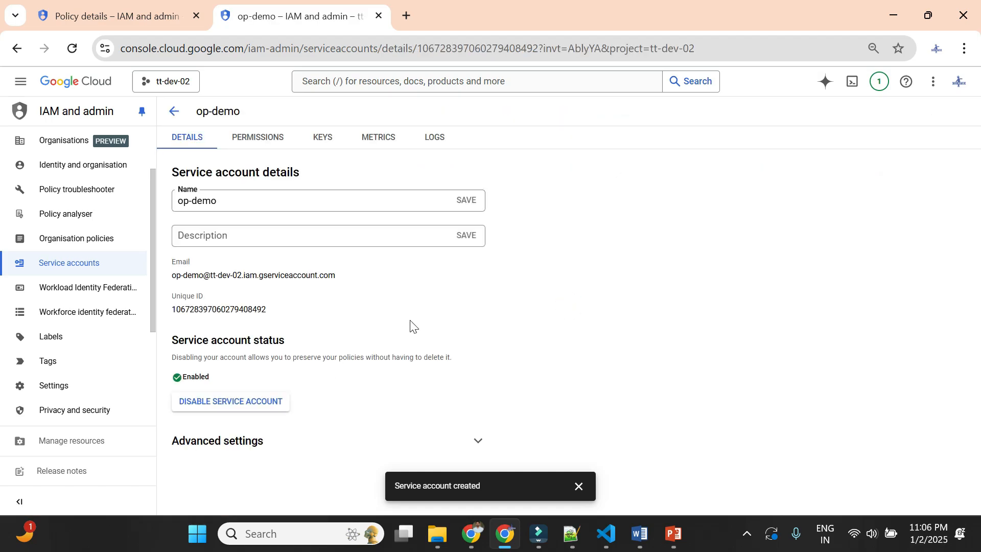
click(320, 144)
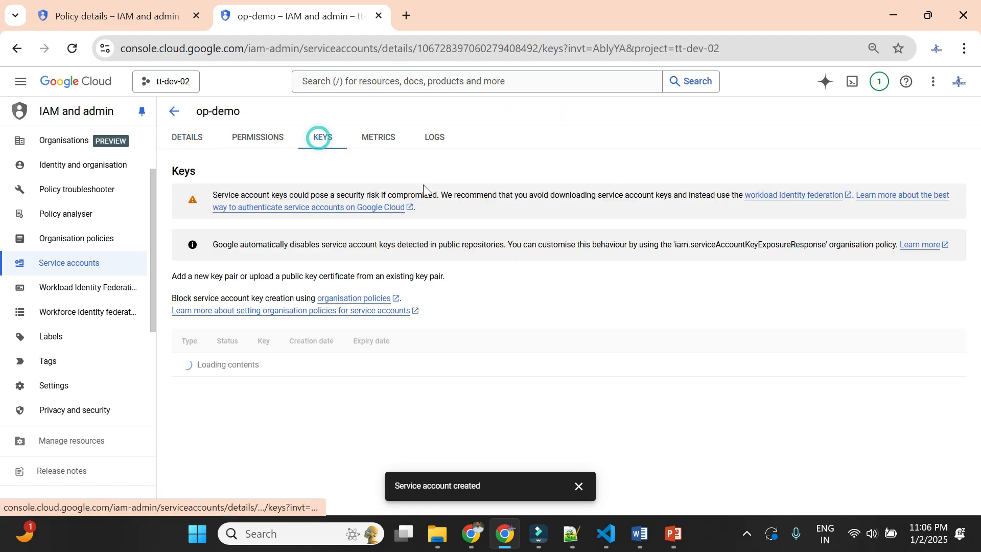
drag(213, 195, 308, 195)
click(344, 191)
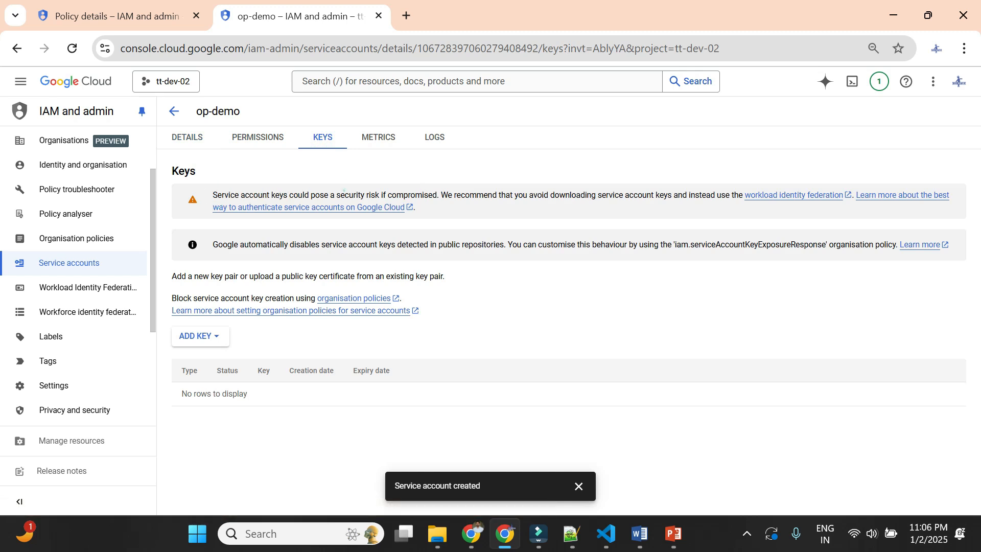
drag(441, 195, 671, 196)
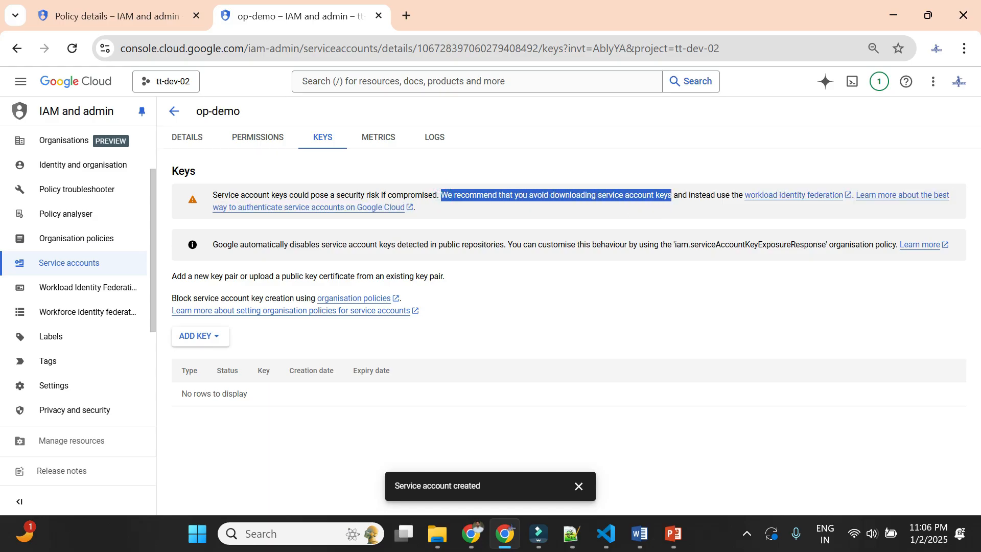
click(619, 284)
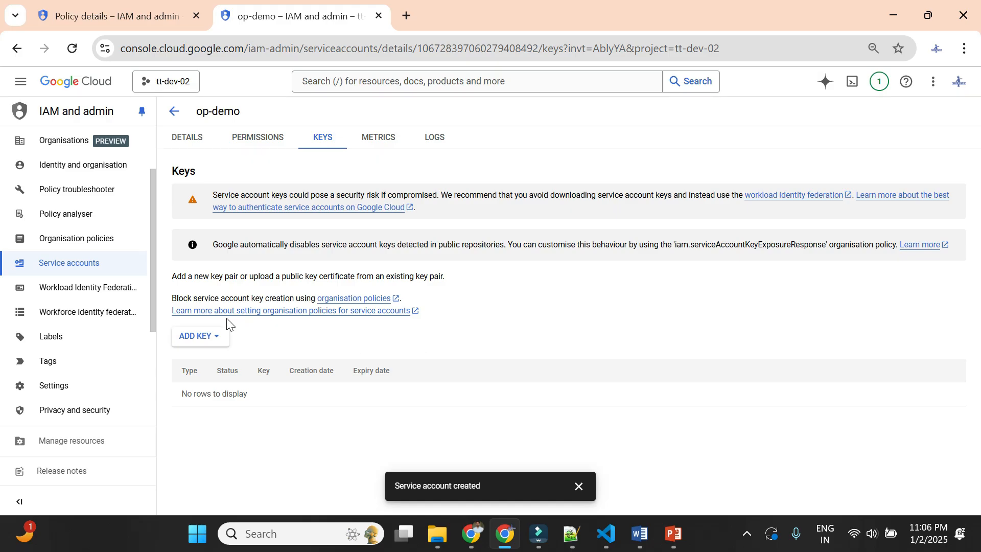
- Create and download a new JSON private key for op-demo, highlight the secure storage notice, and dismiss it
click(193, 337)
click(217, 363)
click(630, 381)
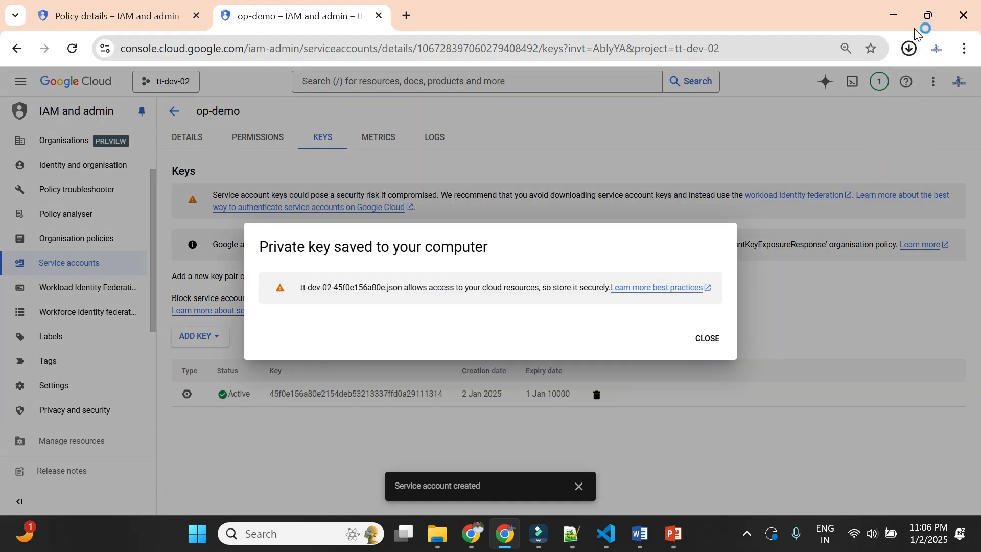
click(909, 48)
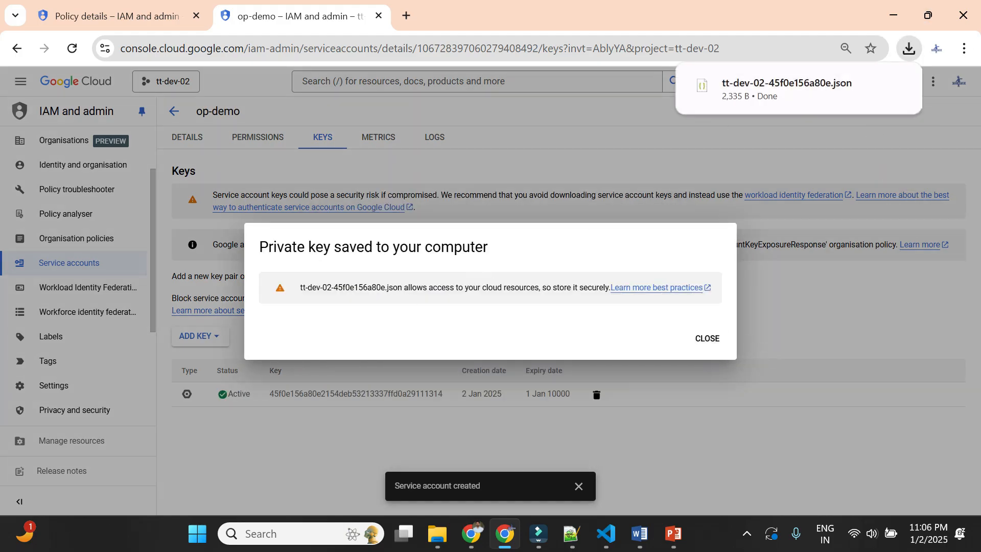
drag(393, 287, 599, 287)
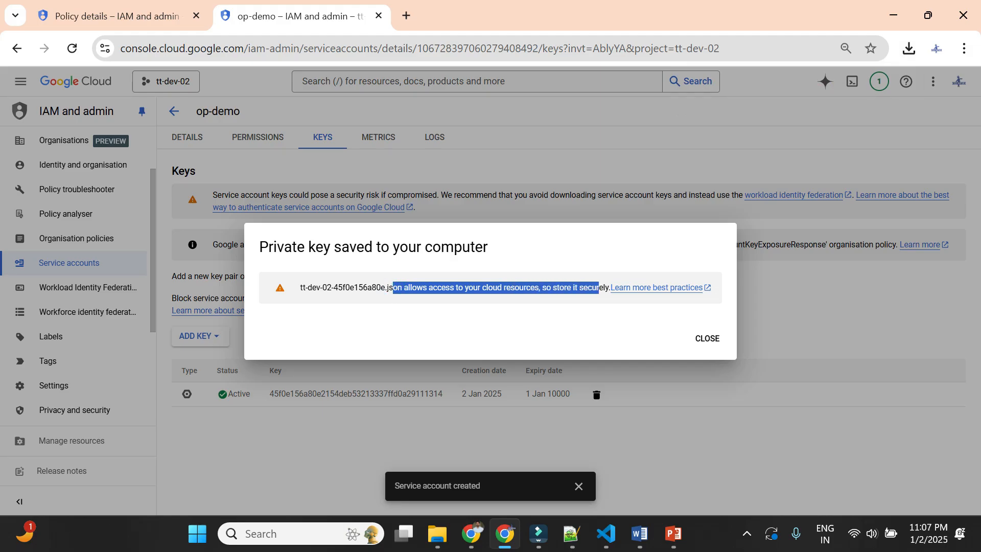
click(272, 290)
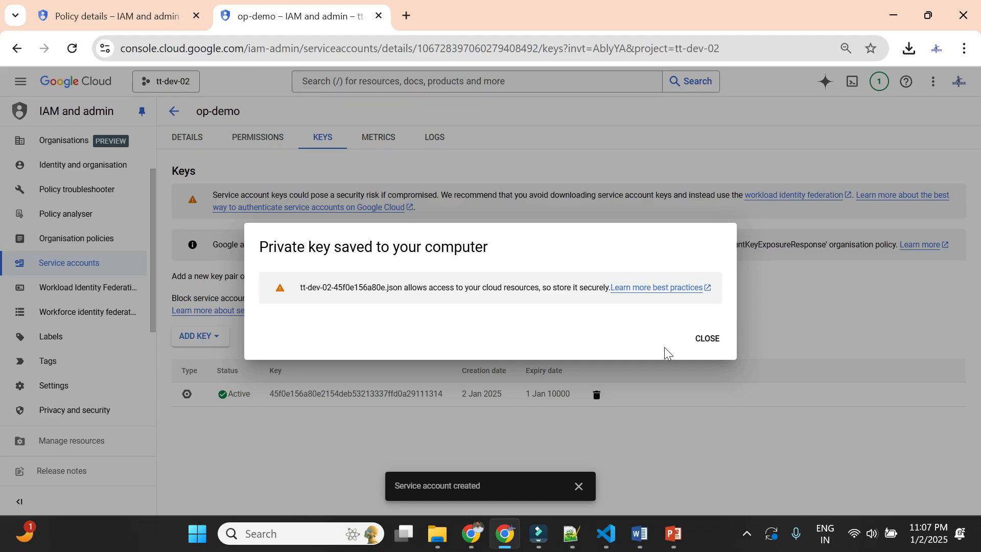
click(711, 339)
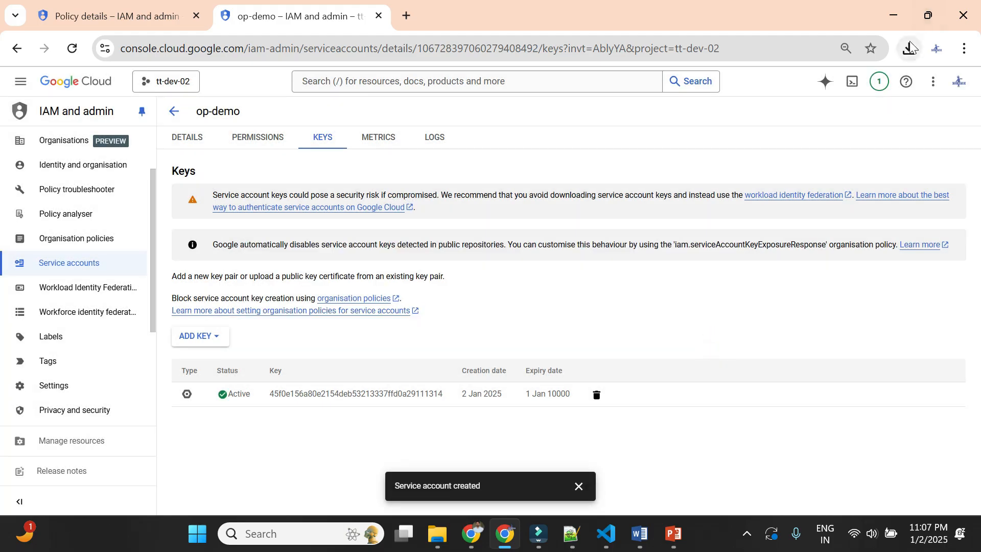
- Check the key file in the recent download history and highlight the warning about service account key risk
click(910, 48)
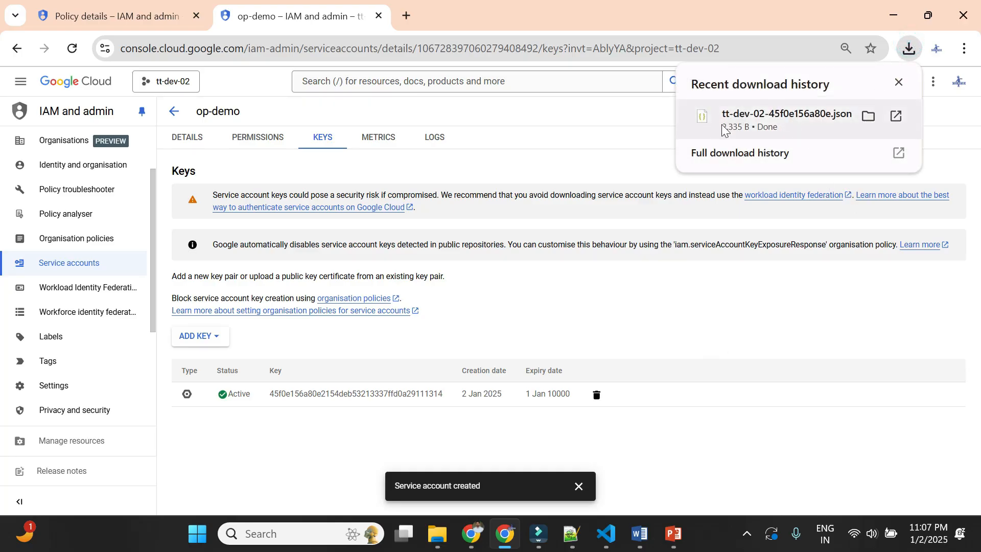
click(697, 332)
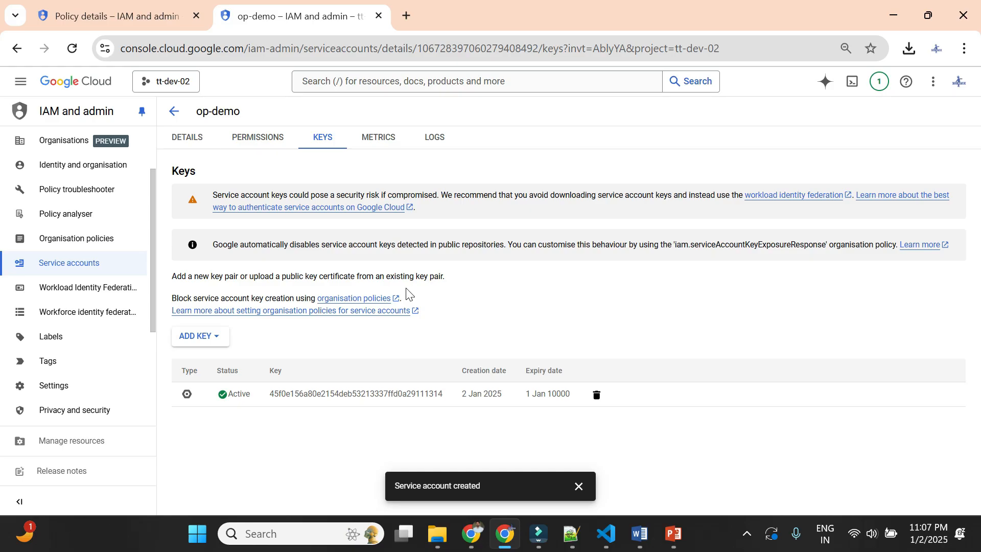
drag(213, 195, 336, 194)
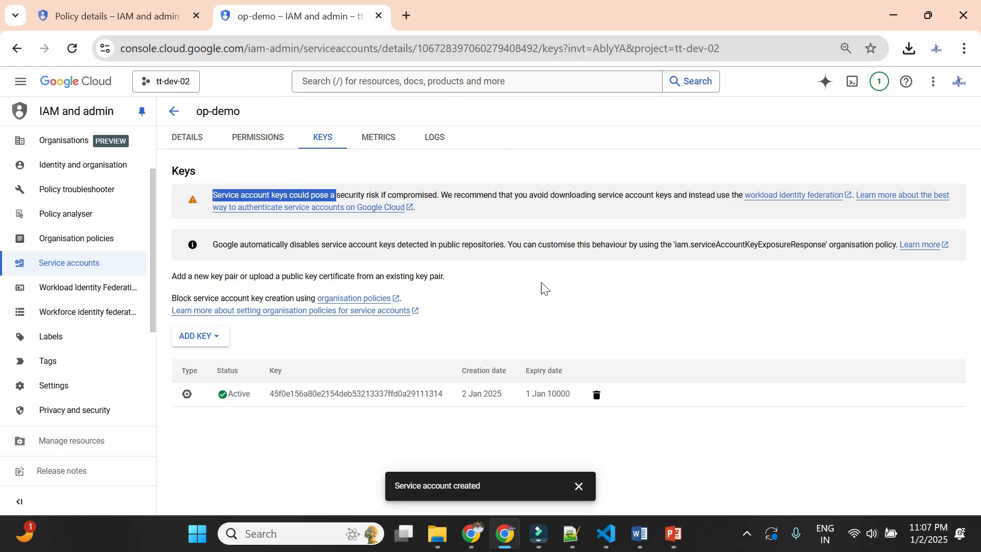
- Return to the Disable service account key creation policy and view it for the organisation techtrapture.com
click(117, 10)
click(170, 86)
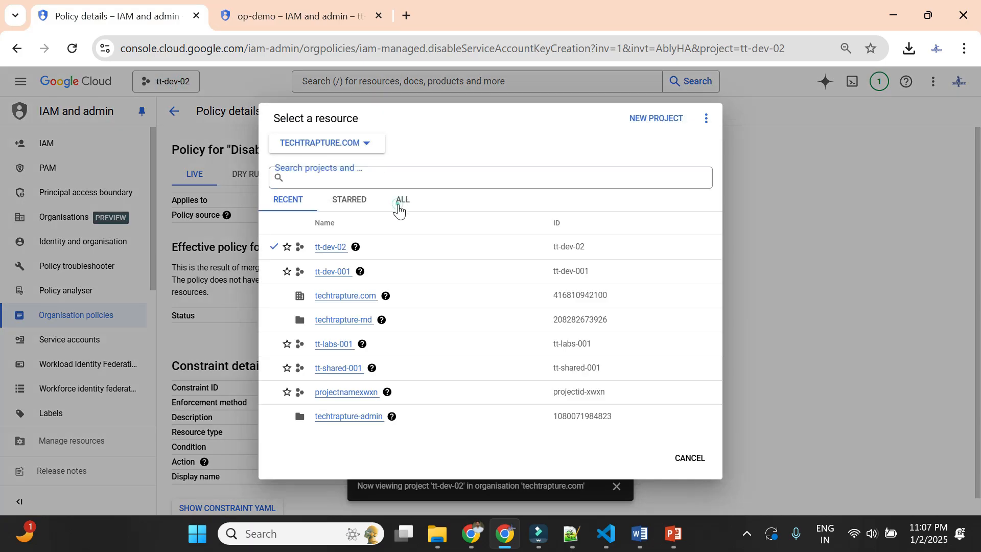
click(401, 201)
click(329, 247)
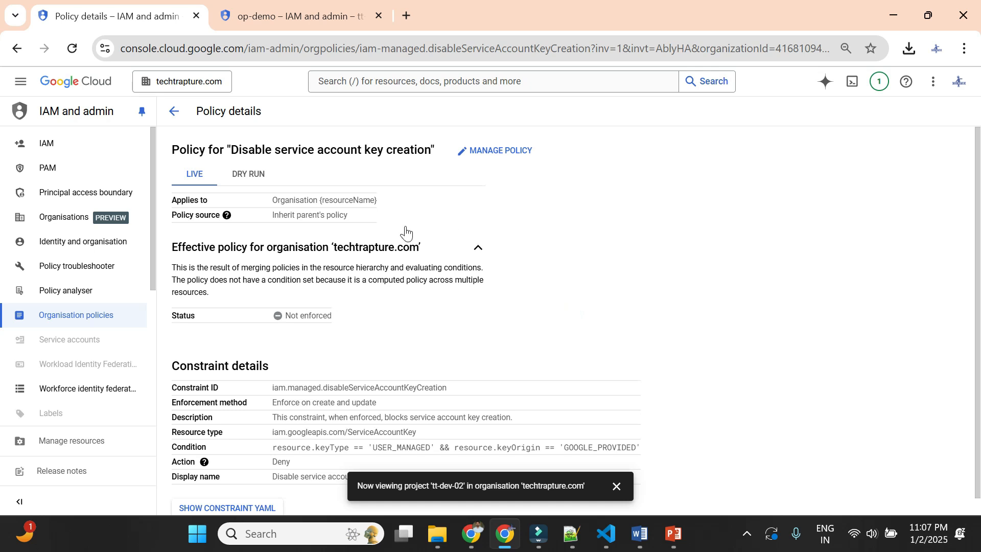
scroll(409, 327, down, 1)
- Expand the techtrapture-rnd folder in the full resource list and view the key creation policy at that folder's level
click(185, 81)
click(394, 200)
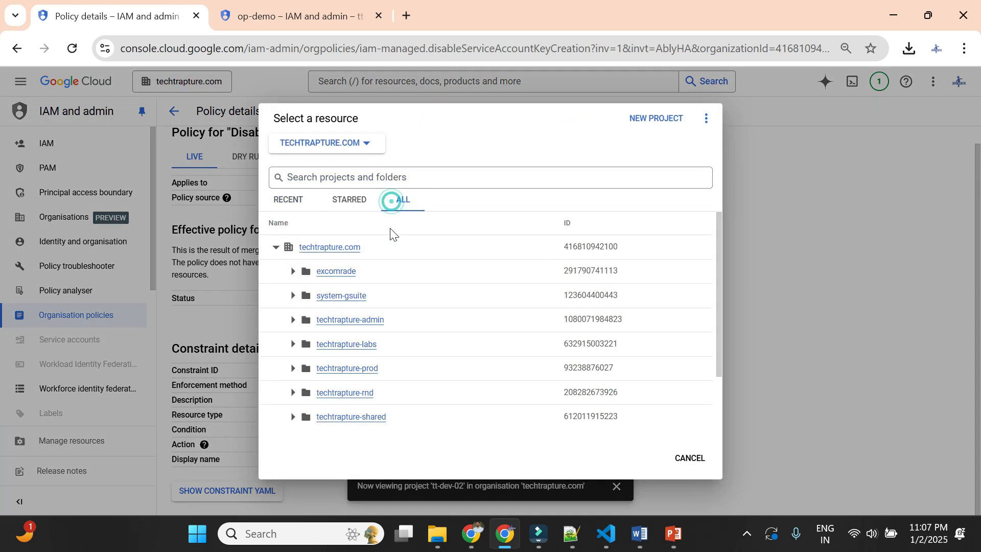
scroll(361, 338, down, 2)
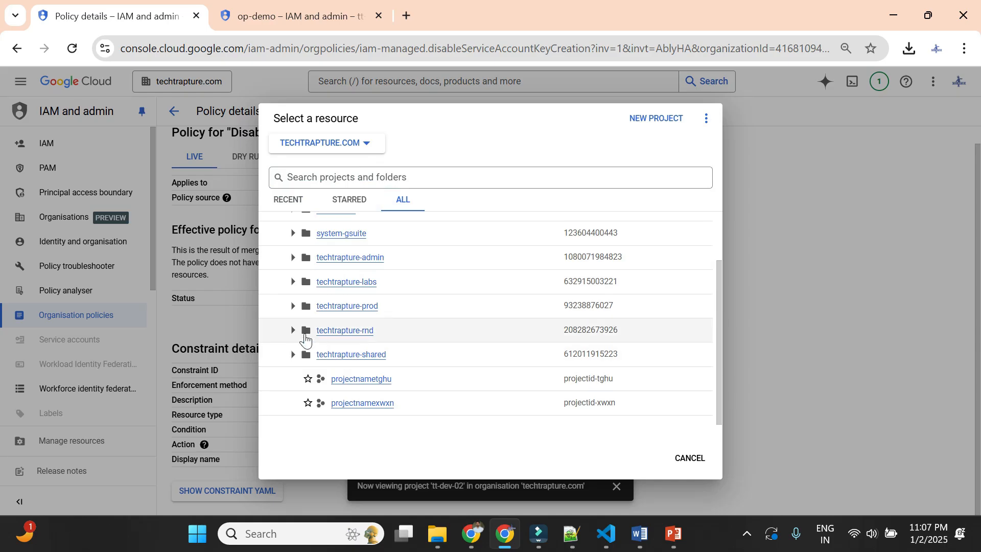
click(293, 330)
click(412, 336)
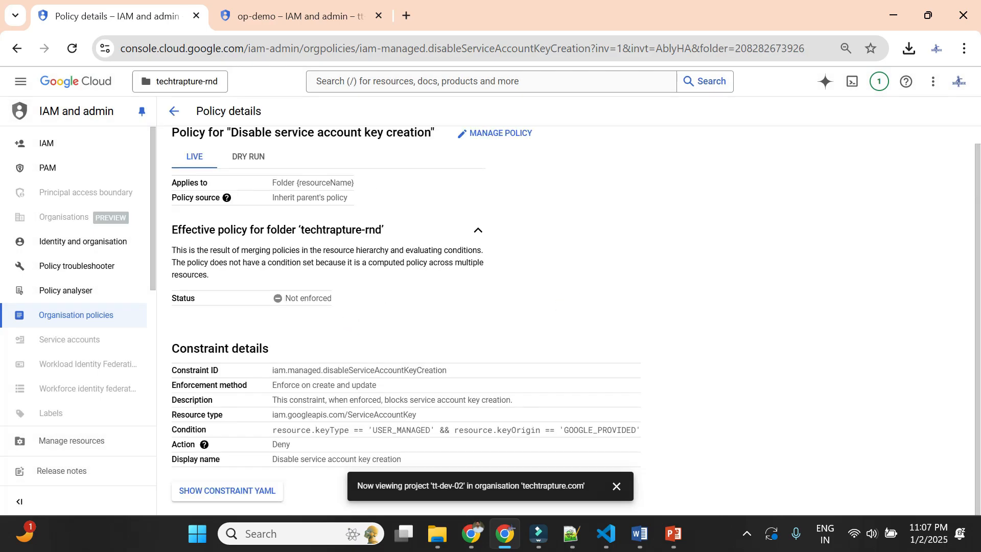
- Change the policy's scope from the folder to the project tt-dev-02
click(187, 82)
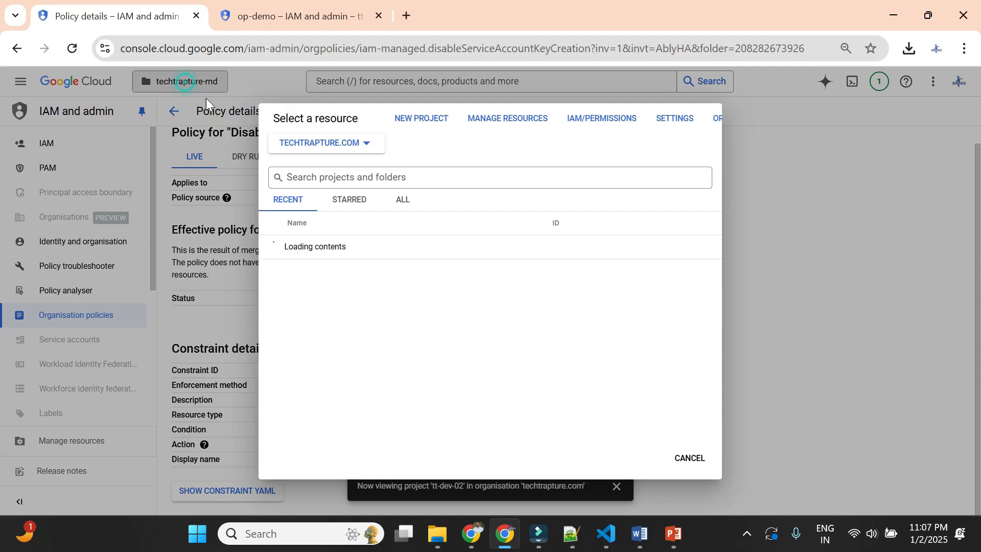
click(402, 201)
scroll(378, 364, down, 2)
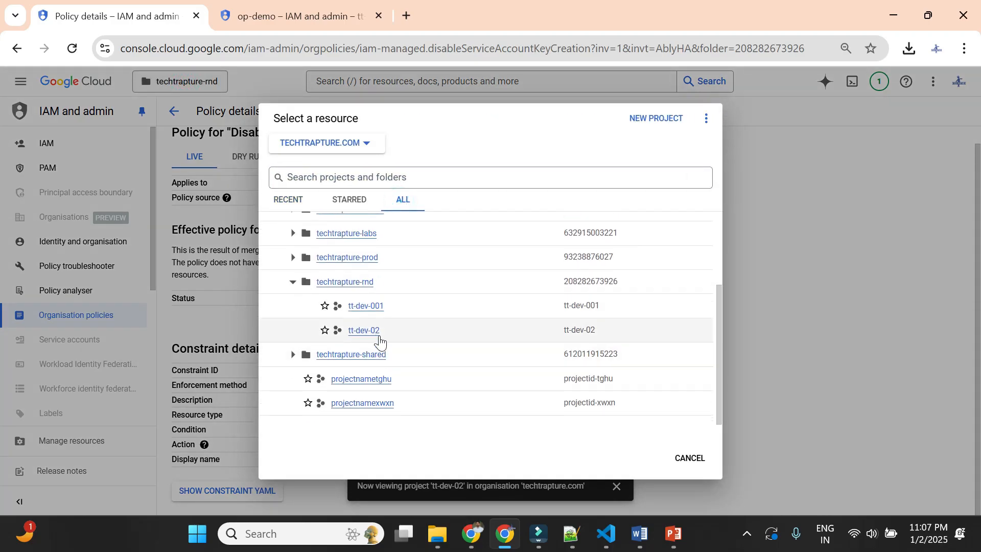
click(364, 332)
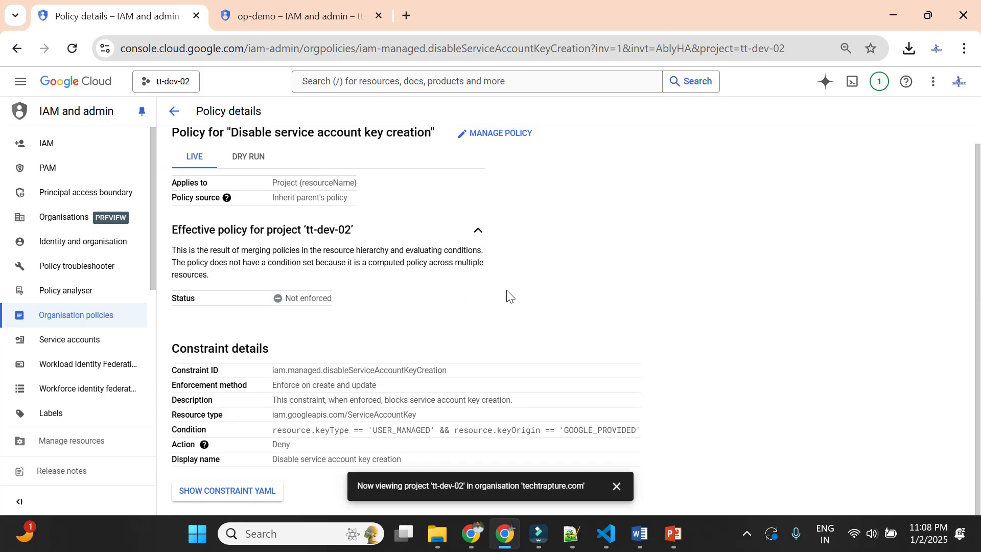
scroll(507, 296, up, 1)
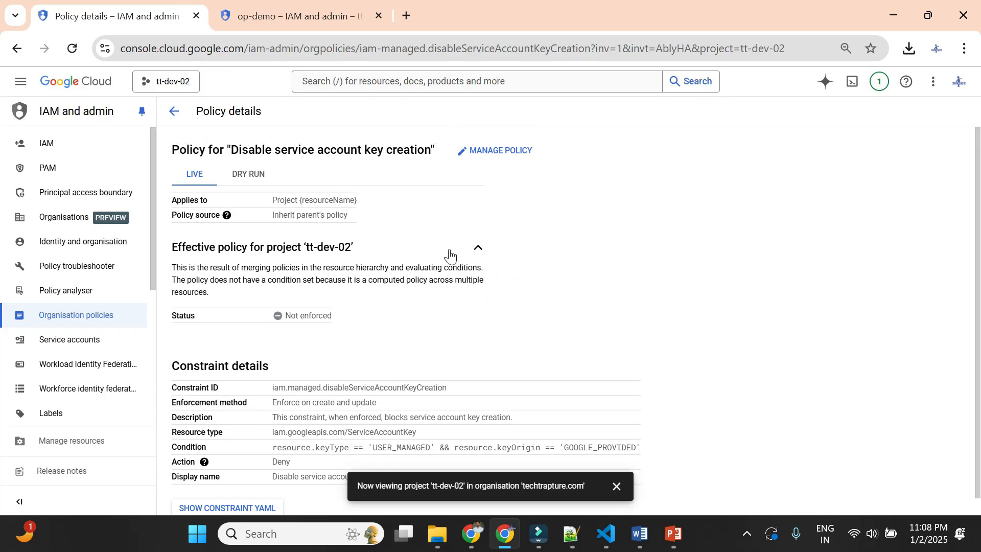
- Highlight the policy's title, Disable service account key creation, and clear the text selection
drag(231, 150, 414, 150)
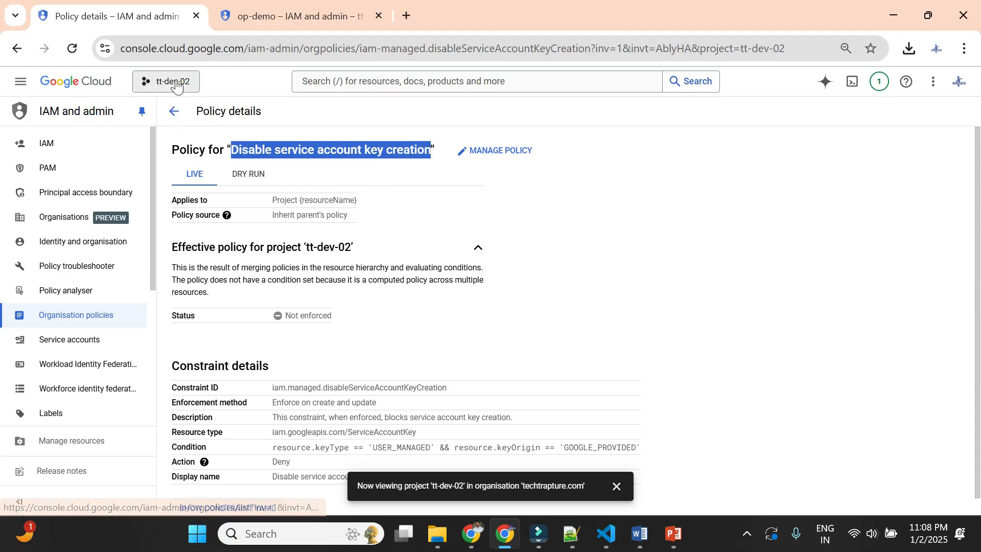
click(298, 169)
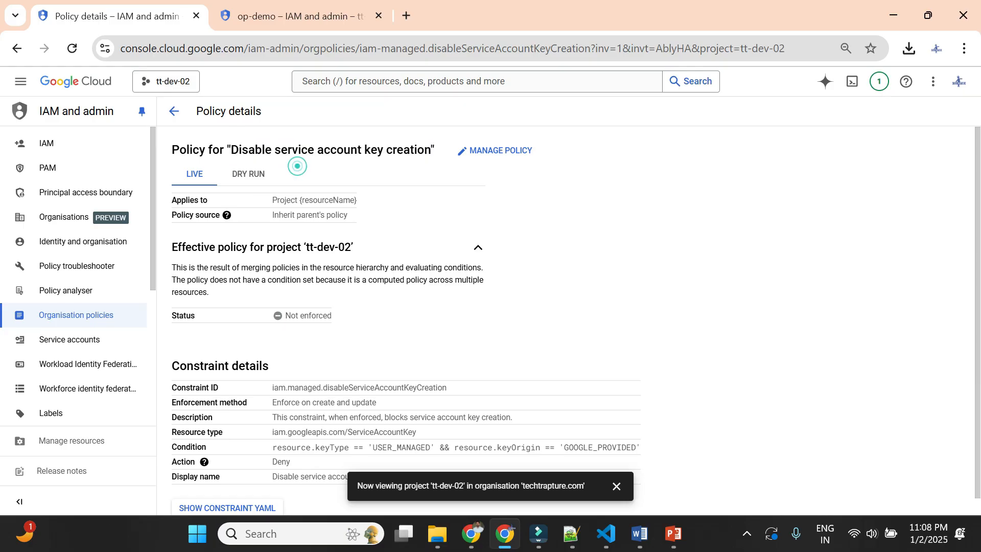
drag(172, 152, 431, 151)
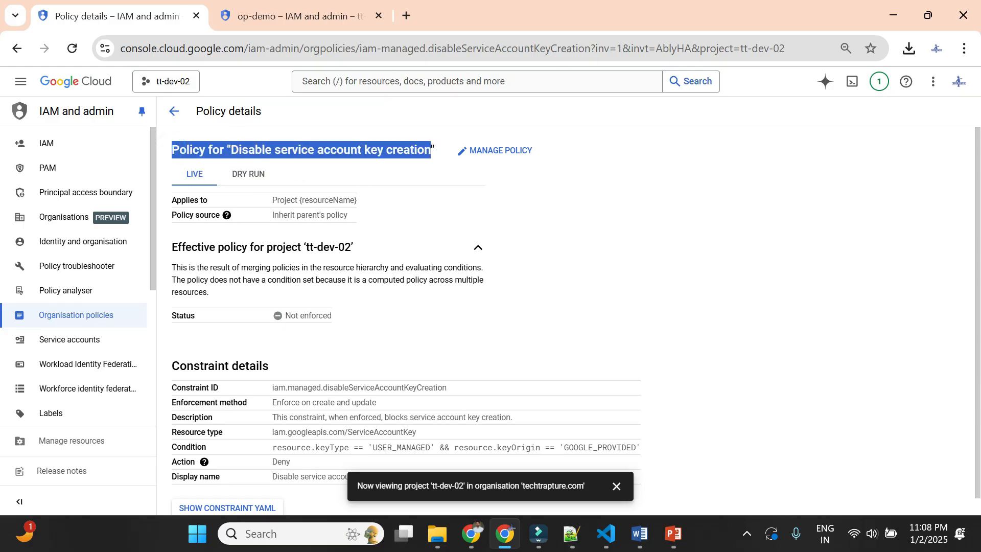
click(438, 160)
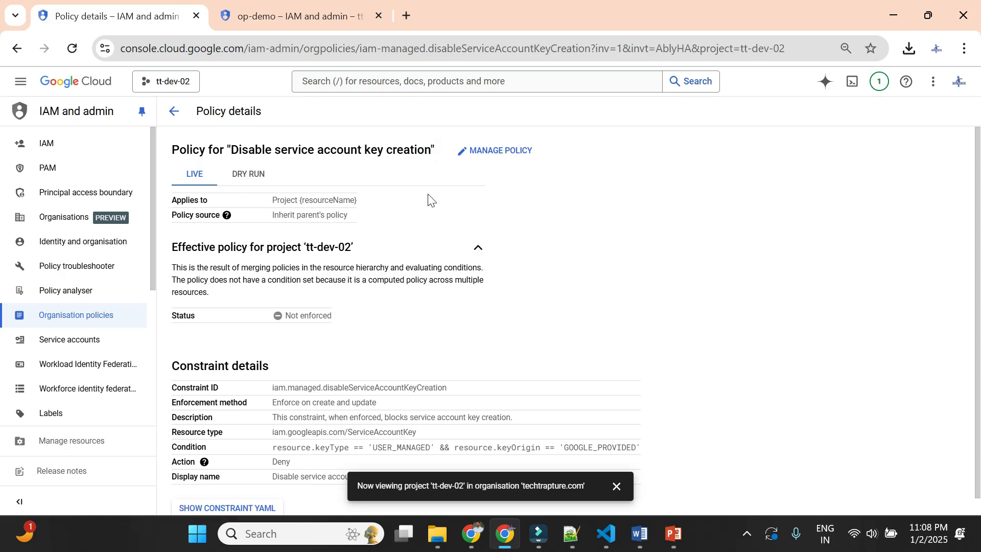
- Edit the key creation policy for tt-dev-02, choose Override parent's policy as its source, and add a new rule
click(502, 152)
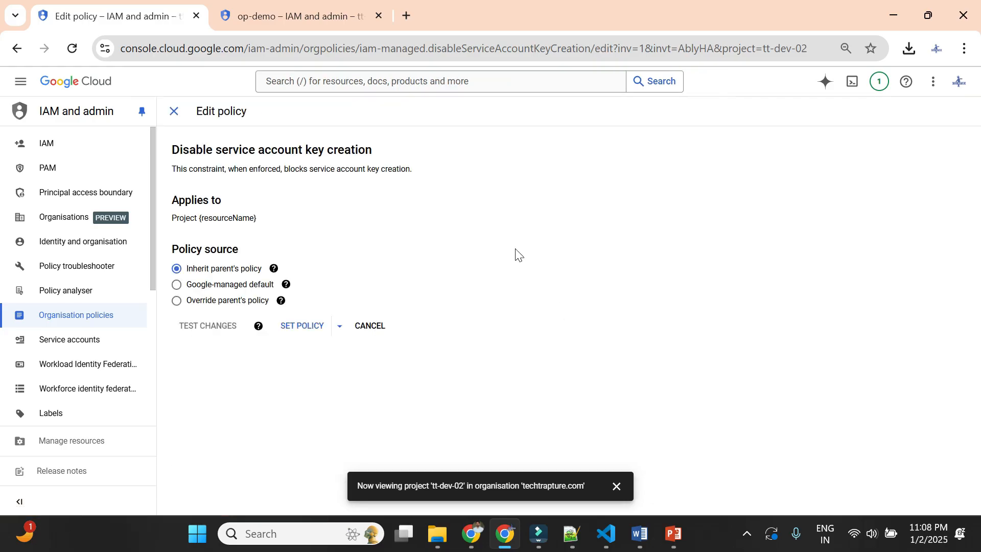
click(192, 305)
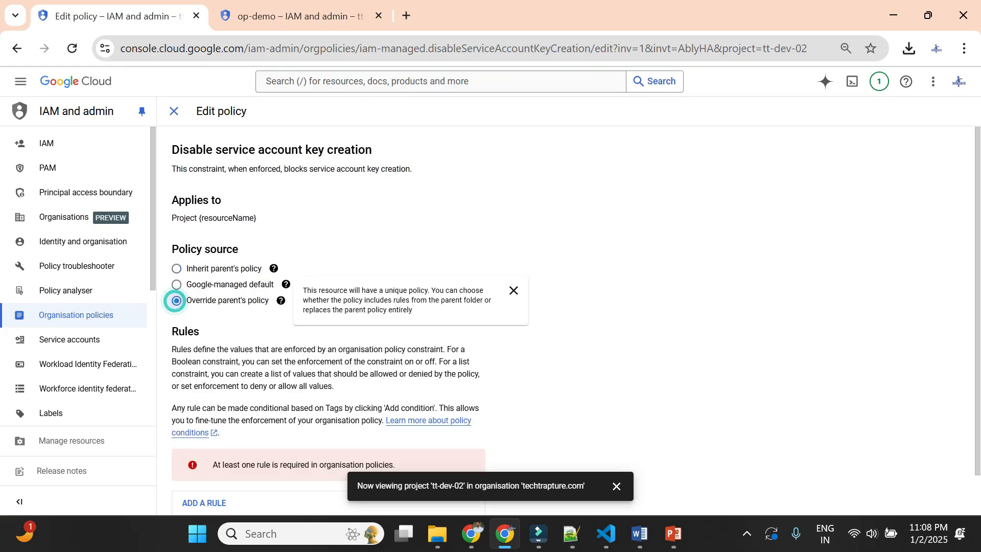
scroll(613, 319, down, 1)
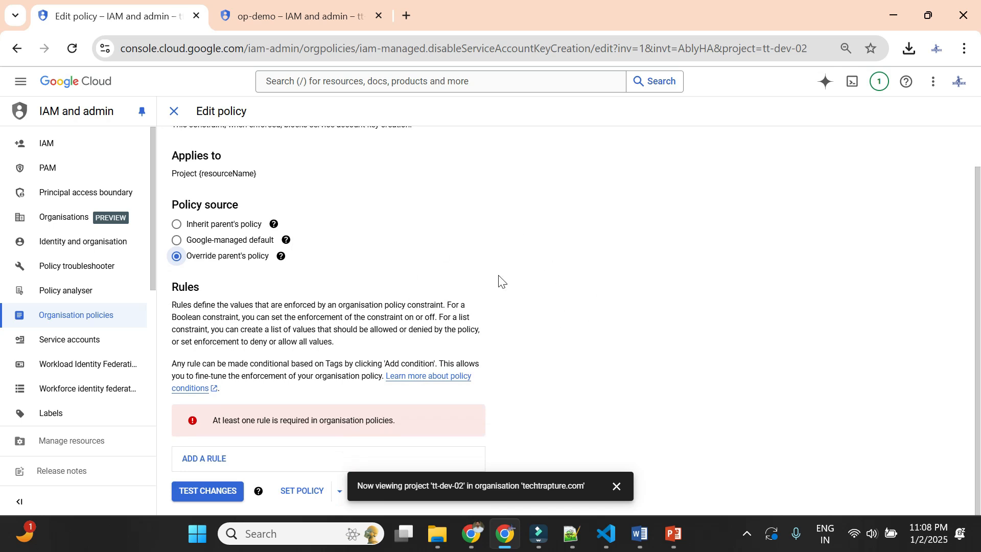
click(213, 455)
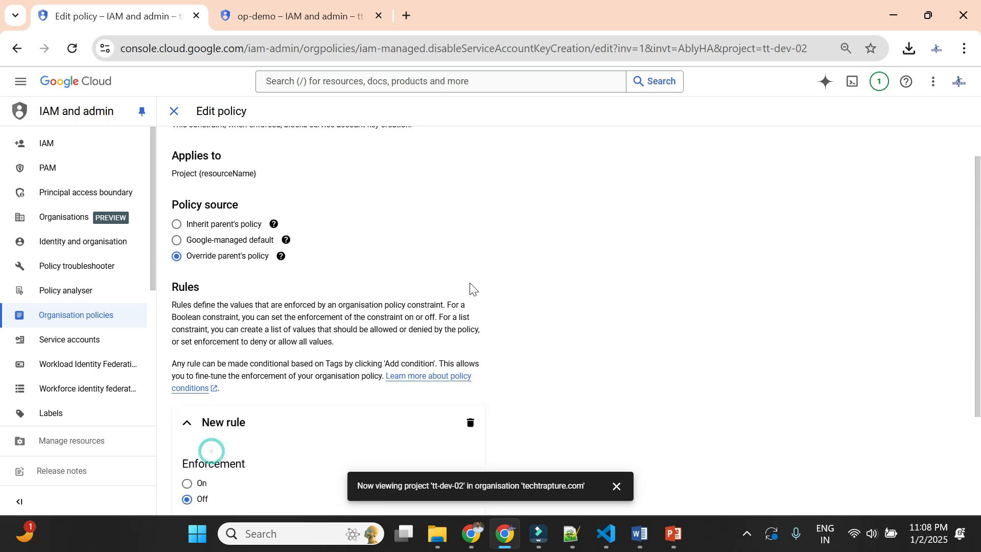
- Turn enforcement on in the new rule, finish the rule, and set the tt-dev-02 key creation policy without testing
scroll(469, 287, down, 3)
click(187, 339)
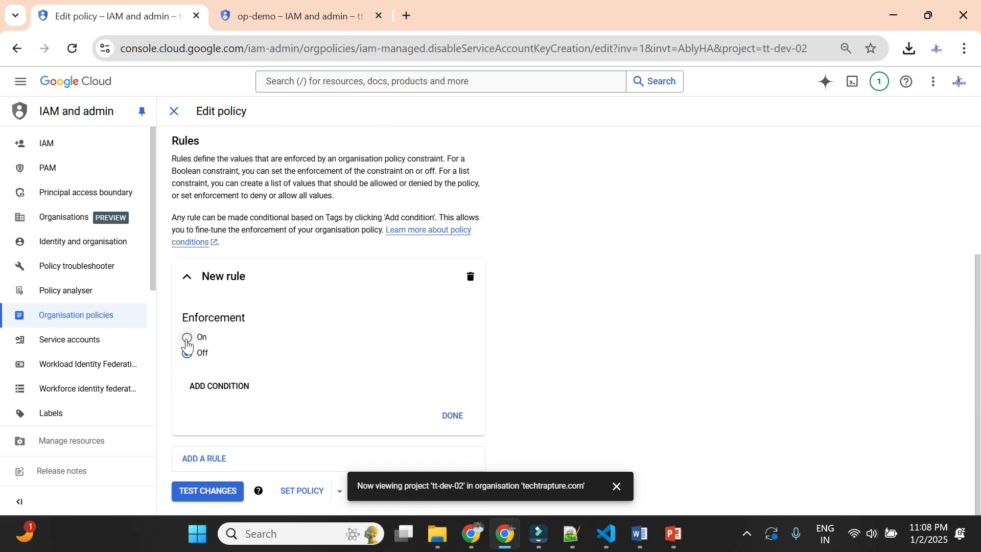
click(454, 414)
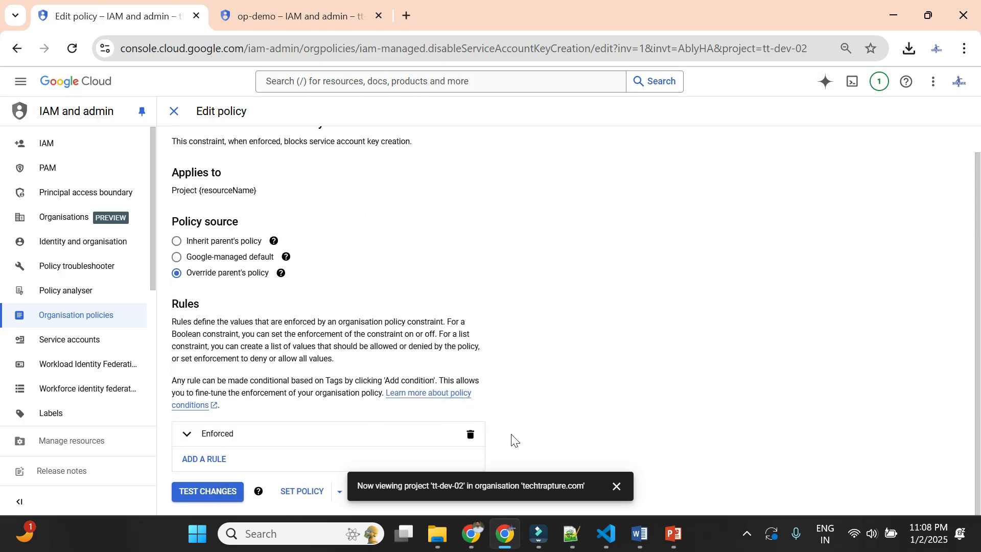
click(617, 486)
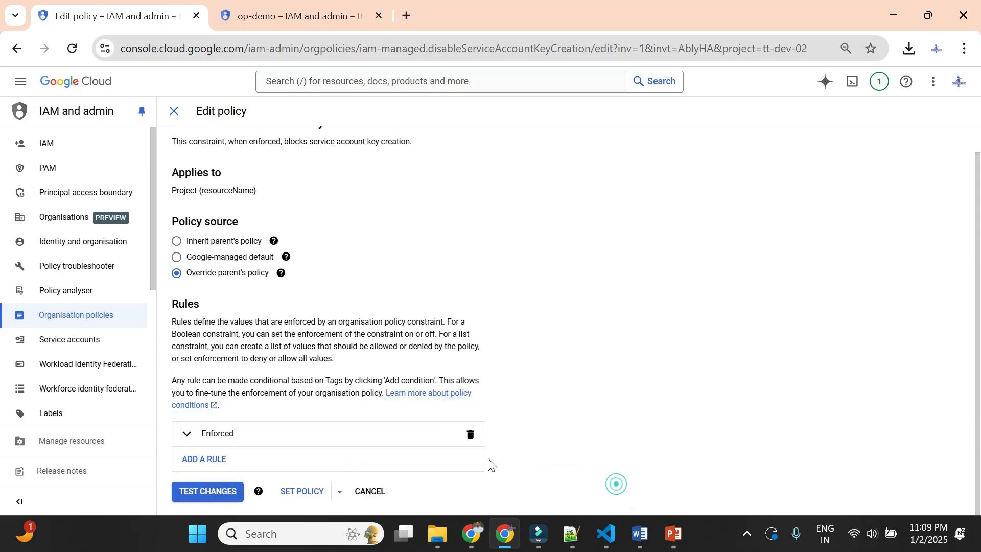
click(294, 493)
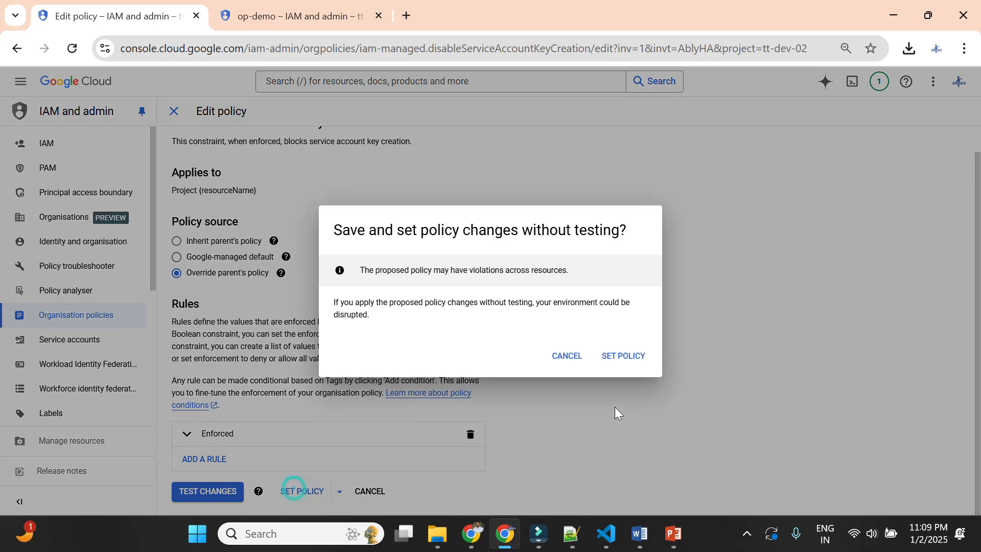
click(631, 359)
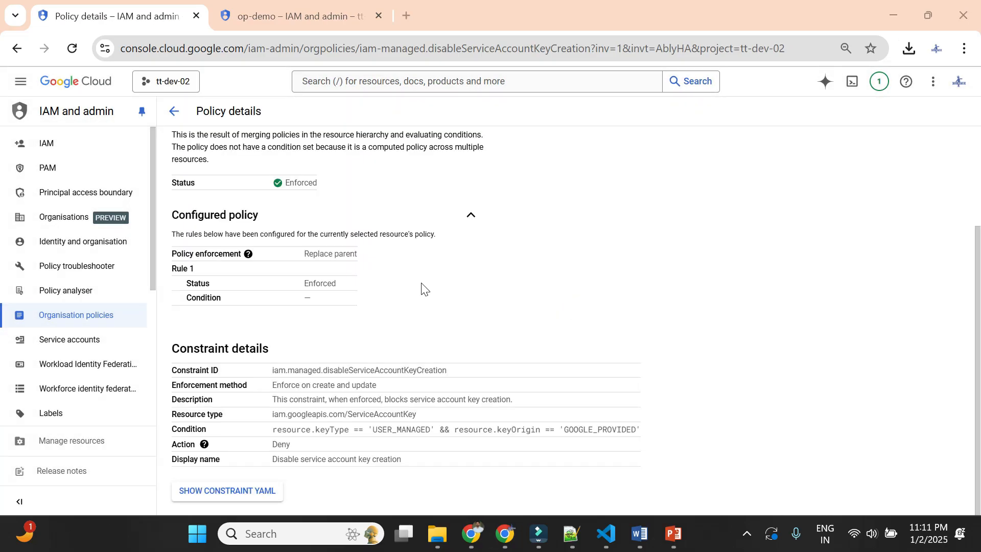
- Try to create a JSON private key for the service account op-demo and highlight the resulting message text
click(283, 11)
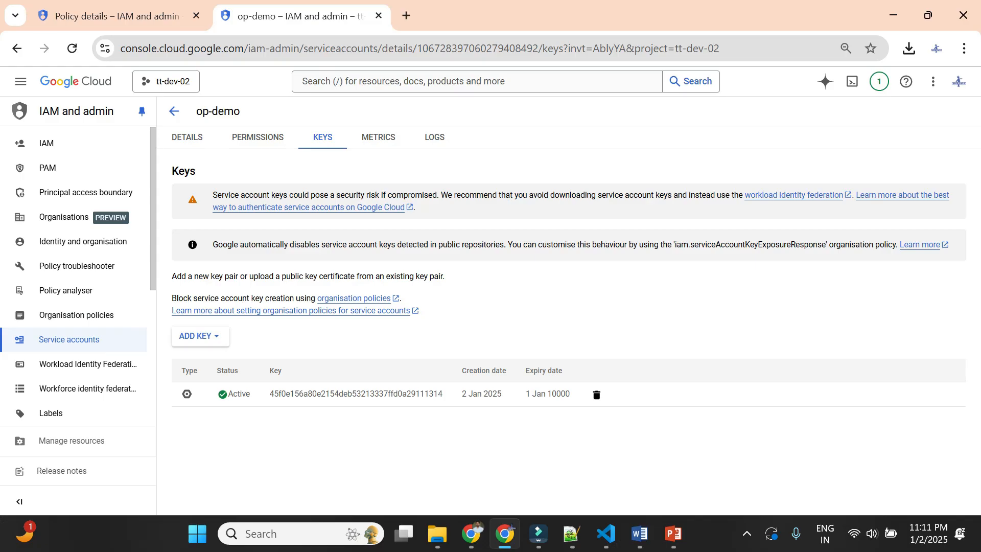
click(207, 336)
click(233, 363)
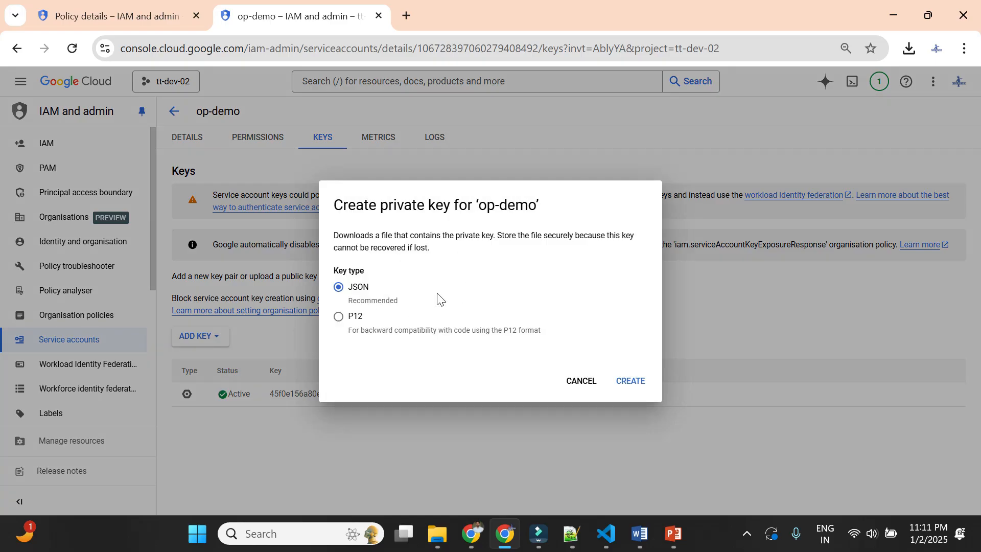
click(630, 380)
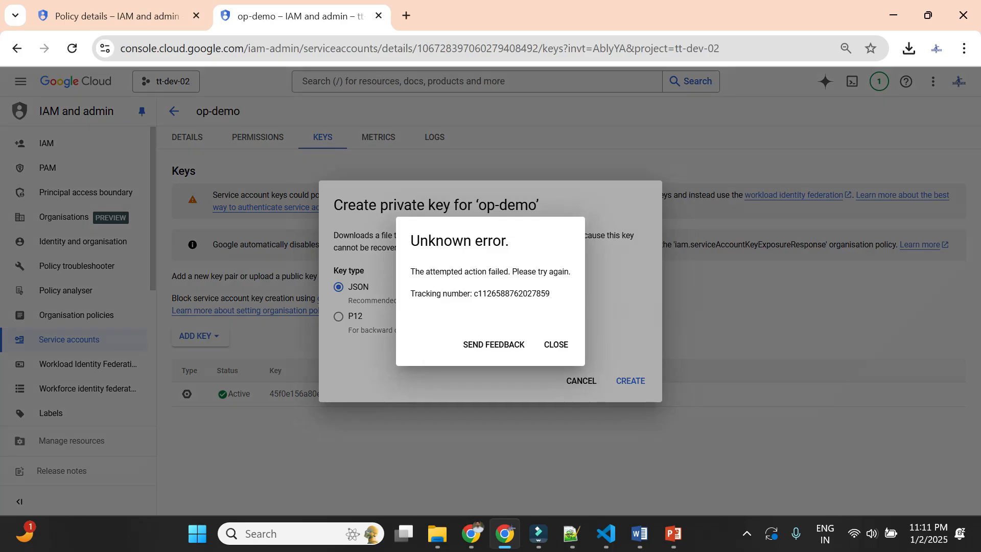
drag(410, 271, 562, 272)
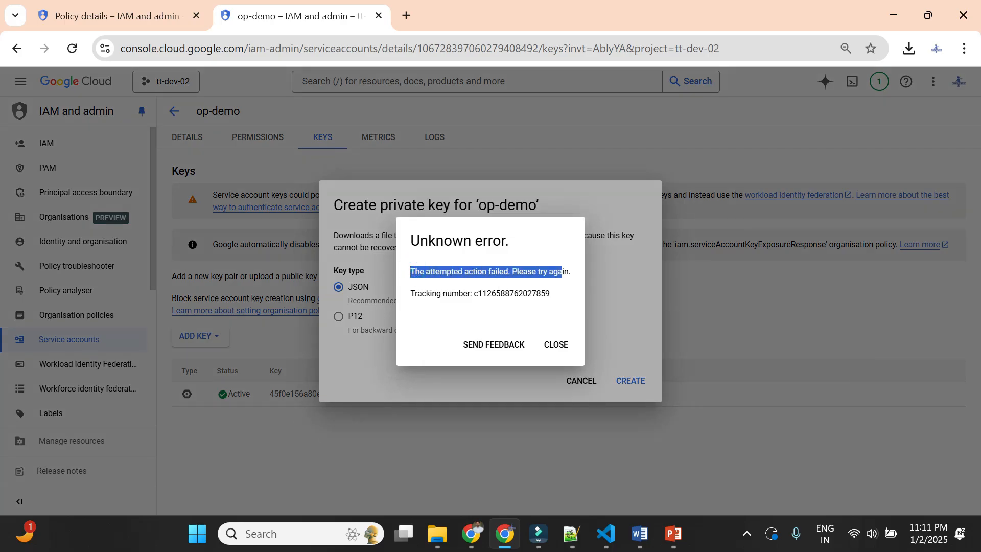
- Retry creating the JSON key for op-demo twice, dismissing each message, and cancel the key creation dialog
click(562, 350)
click(629, 381)
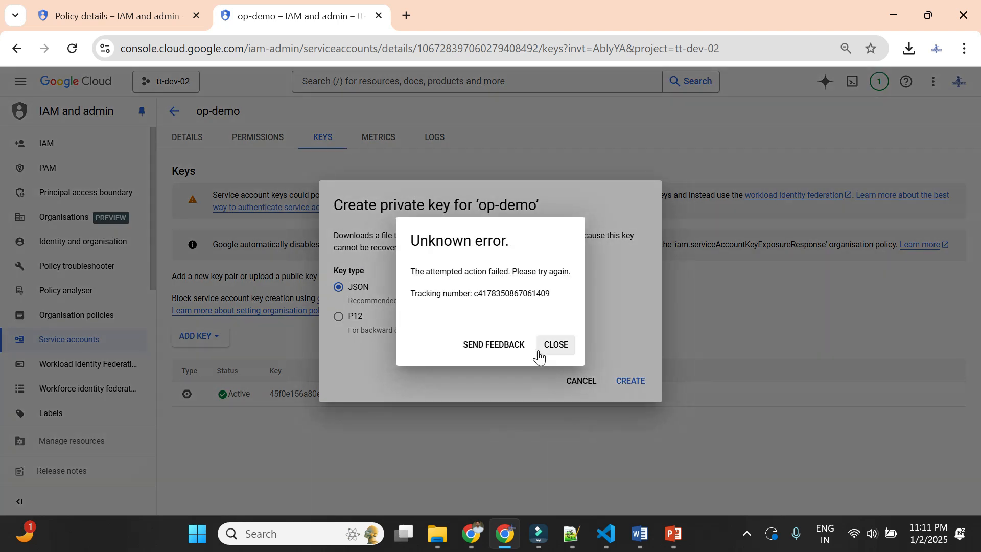
click(545, 347)
click(630, 372)
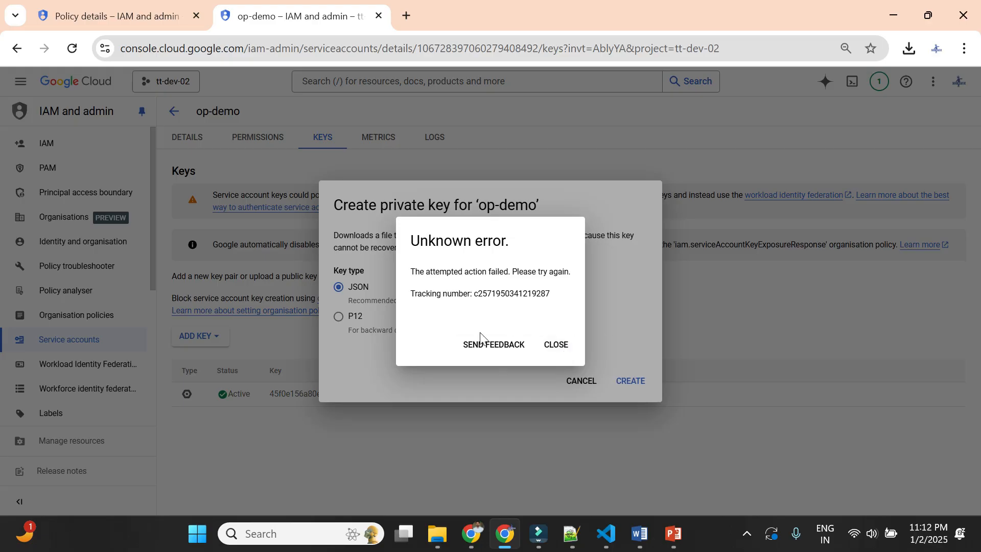
click(550, 347)
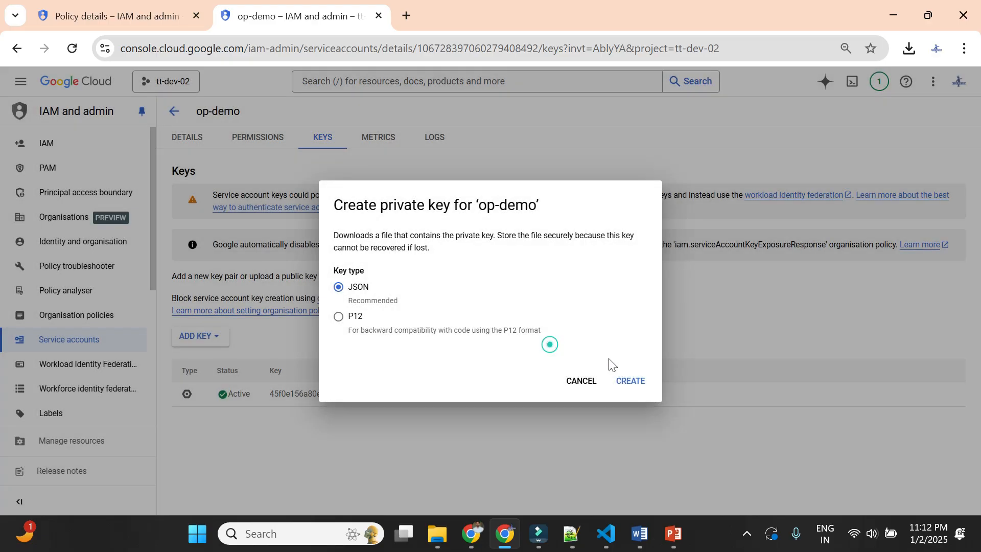
click(580, 384)
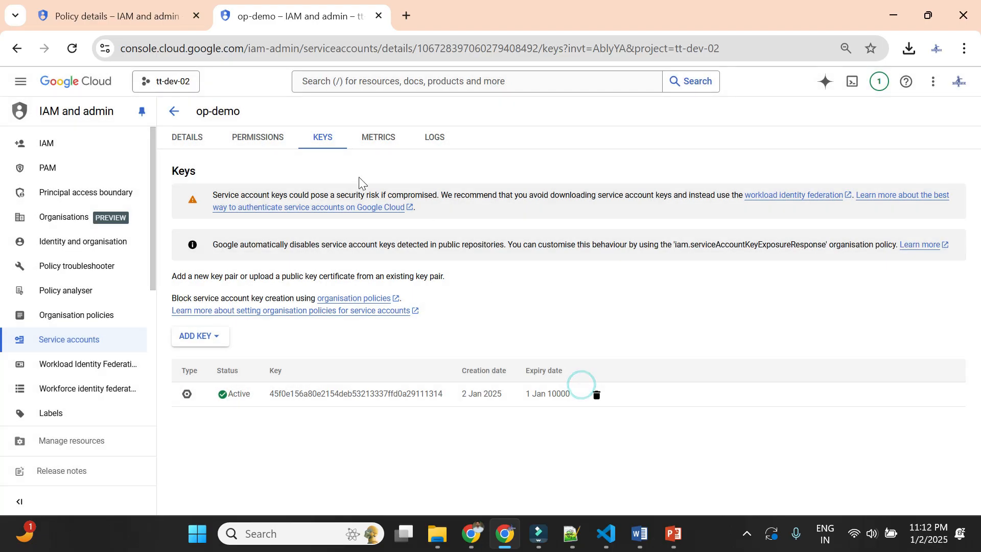
- Change the source of the tt-dev-02 key creation policy to Inherit parent's policy and set it without testing
click(145, 15)
scroll(391, 276, up, 3)
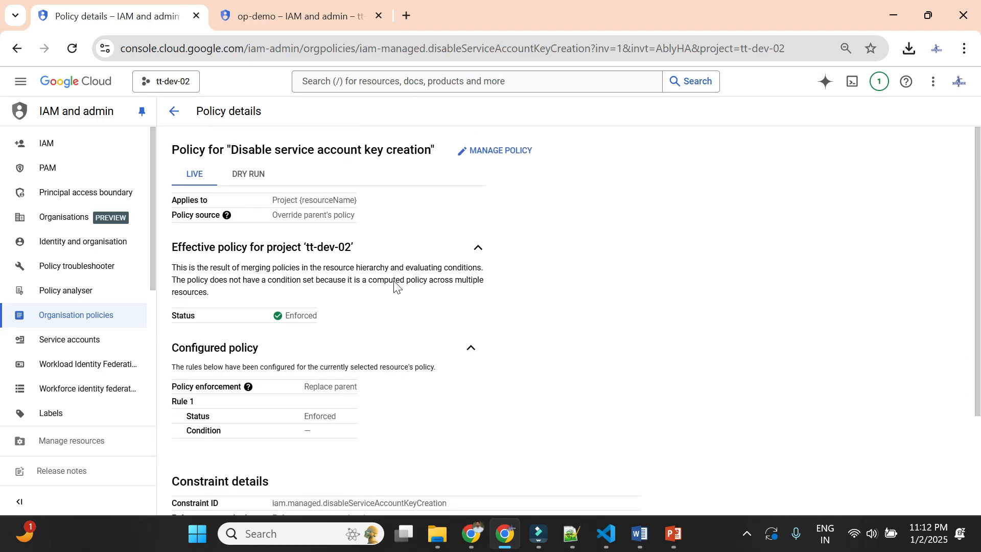
click(498, 152)
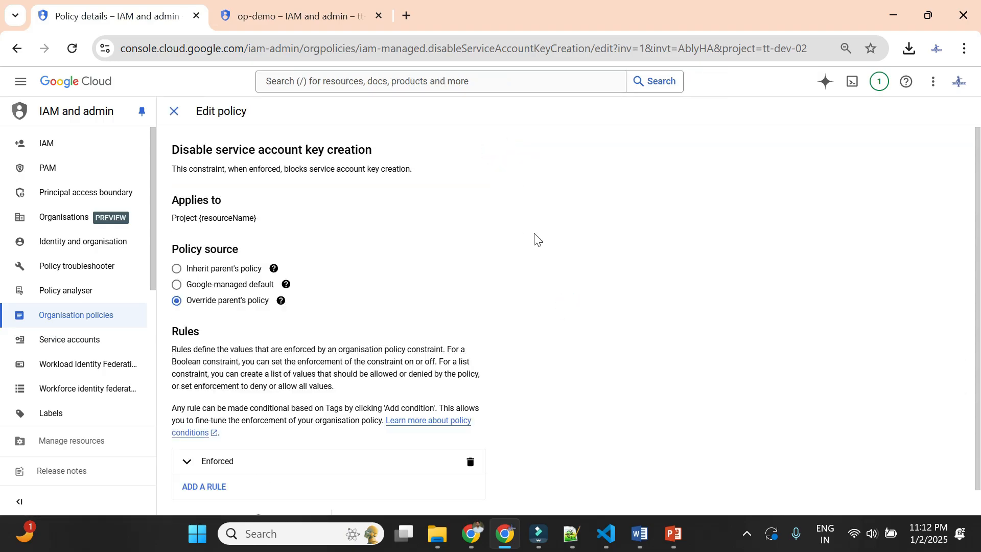
scroll(511, 255, down, 1)
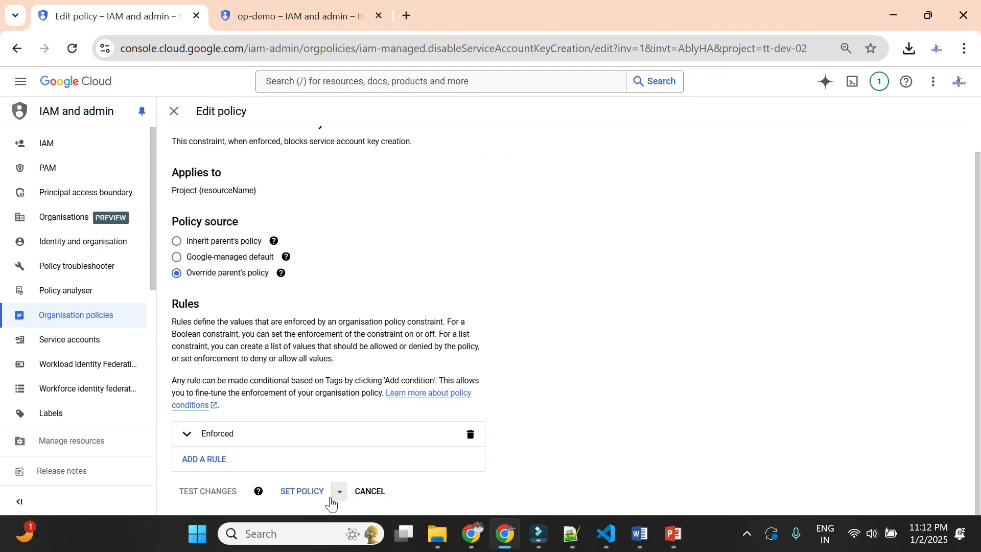
scroll(247, 300, up, 1)
click(176, 268)
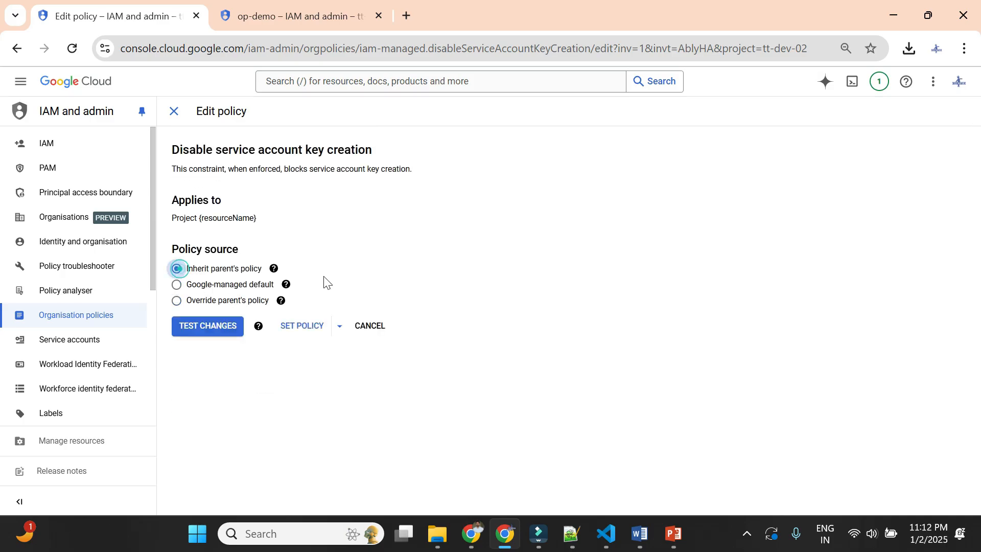
click(307, 327)
click(622, 358)
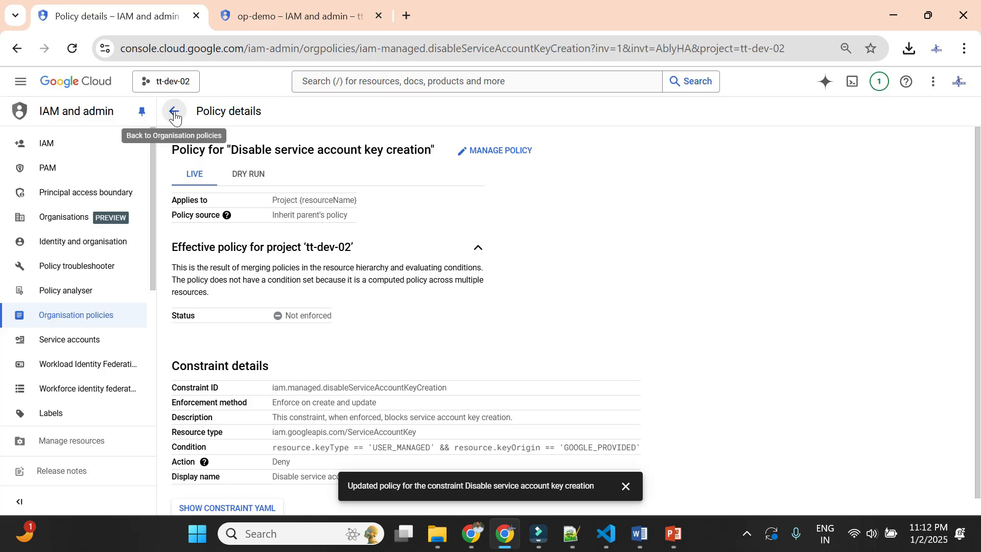
- Reload op-demo's keys page and create a JSON private key, retrying until the key file is saved
click(259, 11)
click(72, 48)
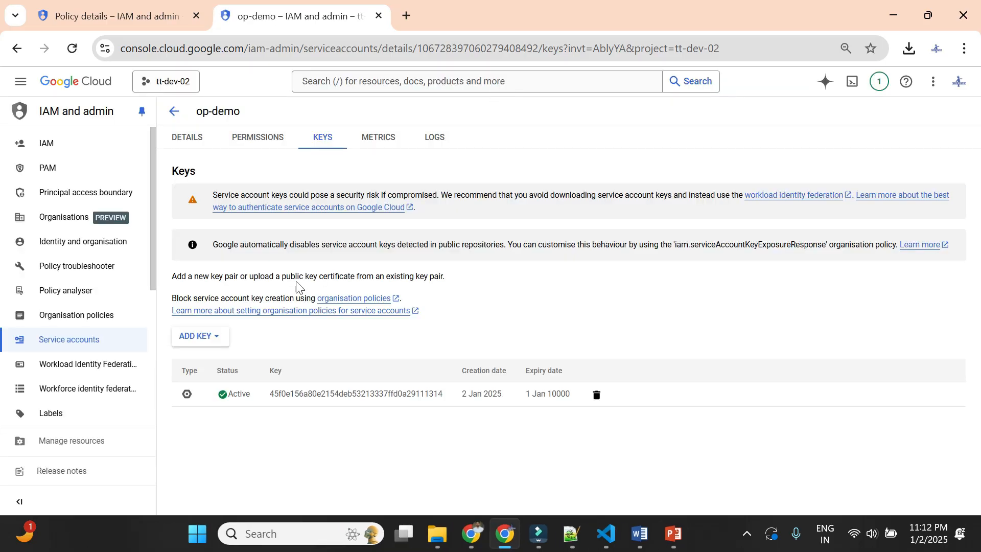
click(217, 340)
click(232, 365)
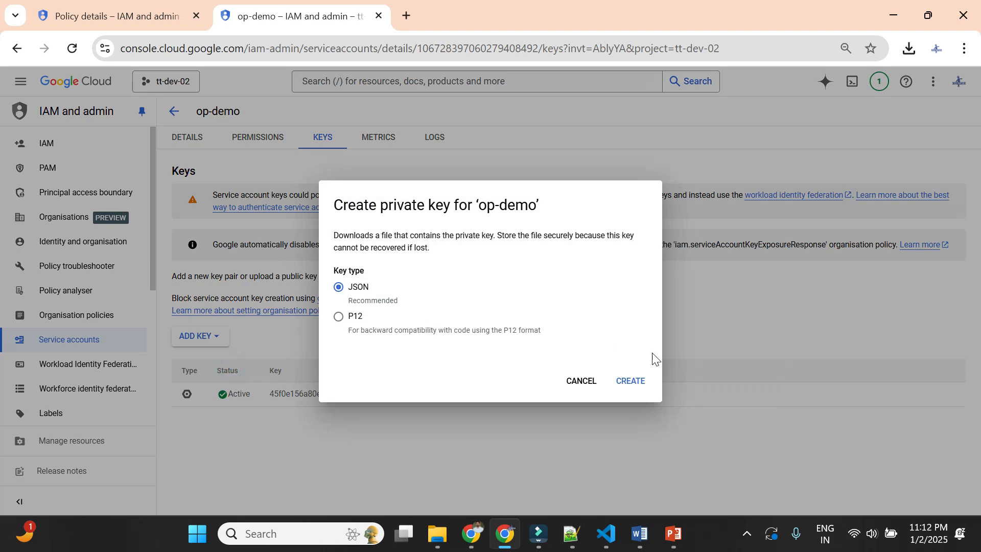
click(631, 381)
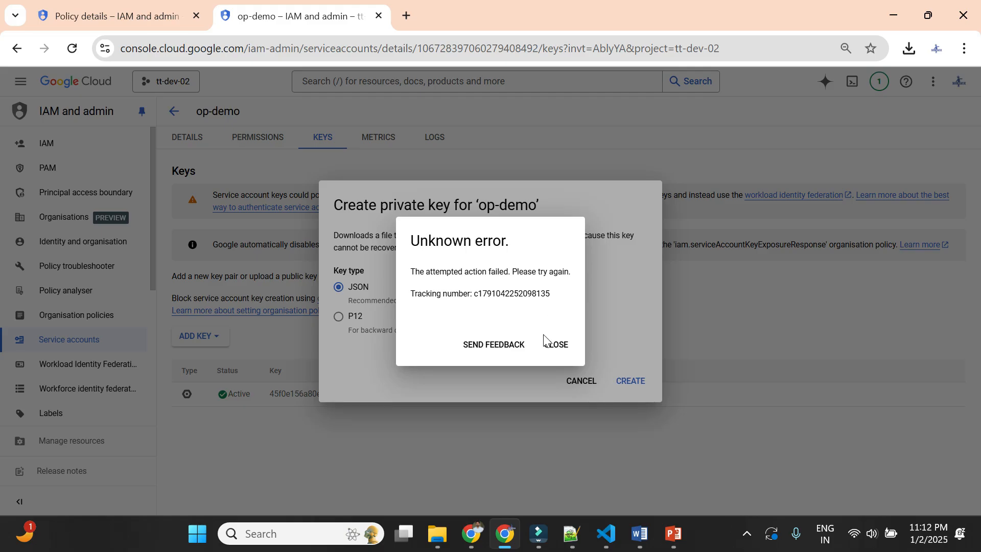
click(552, 352)
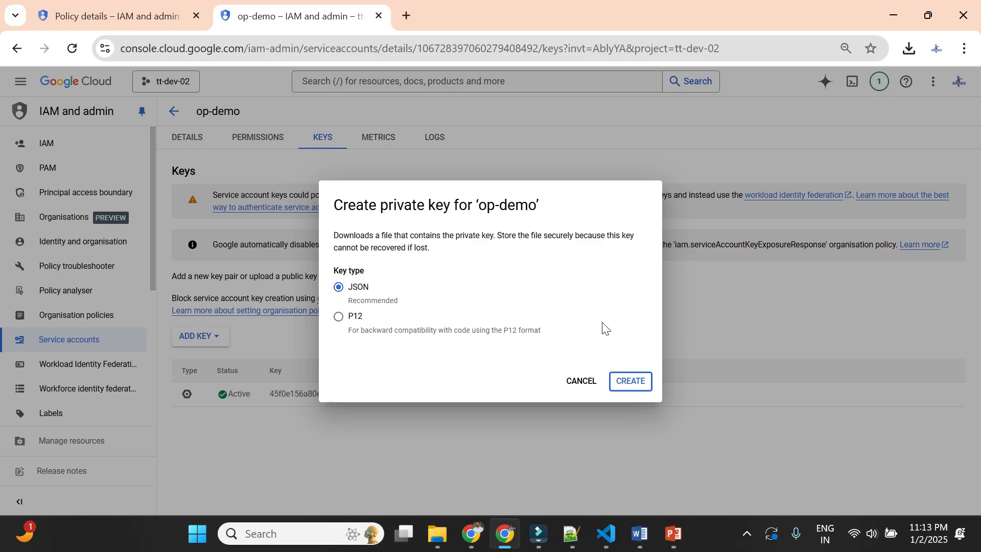
click(627, 384)
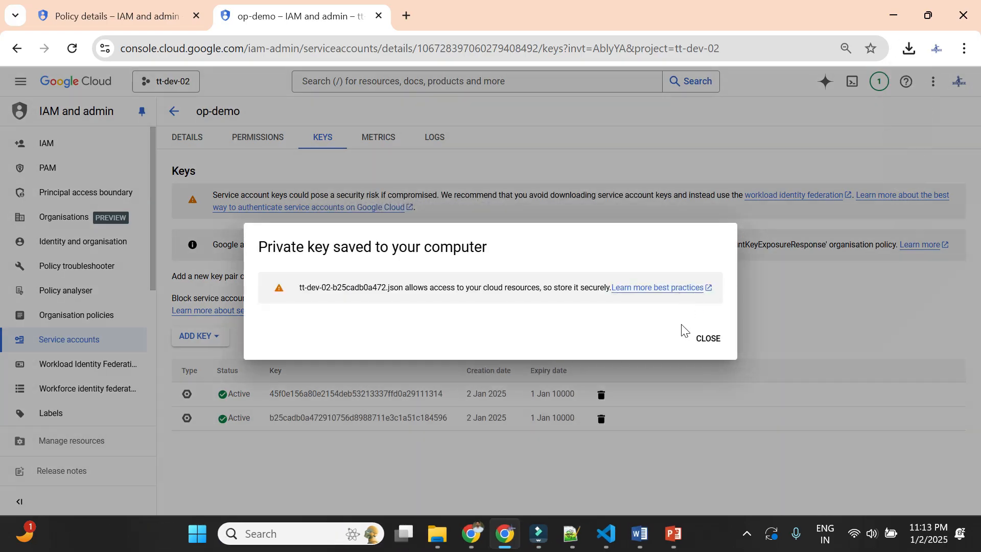
click(719, 346)
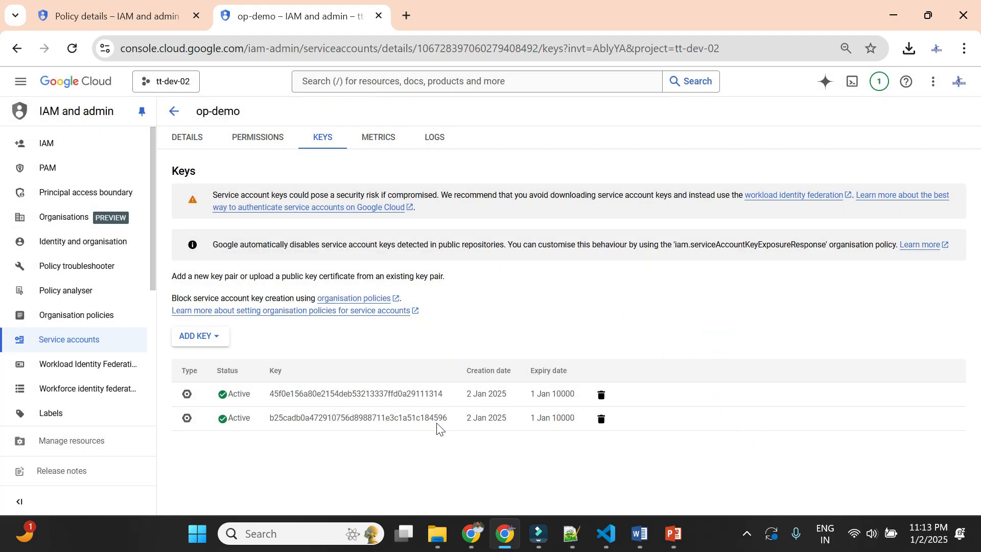
- Highlight the newest key's ID in op-demo's key list and the policy's name on its details page
double_click(270, 418)
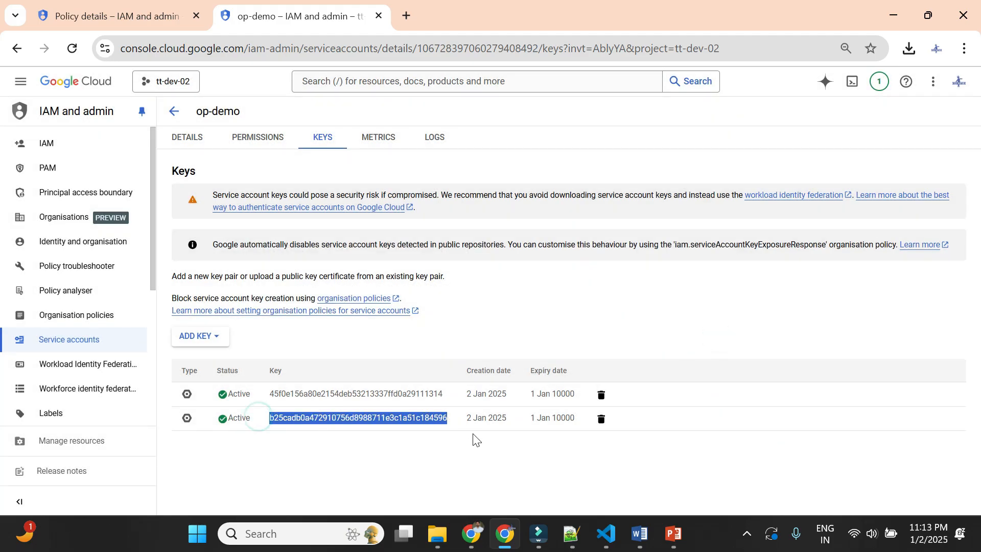
click(488, 461)
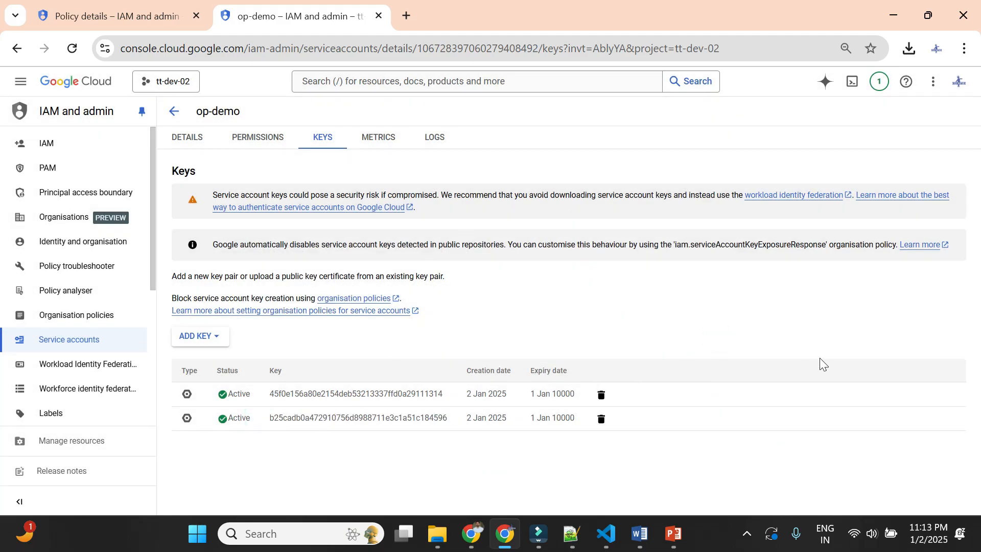
click(93, 22)
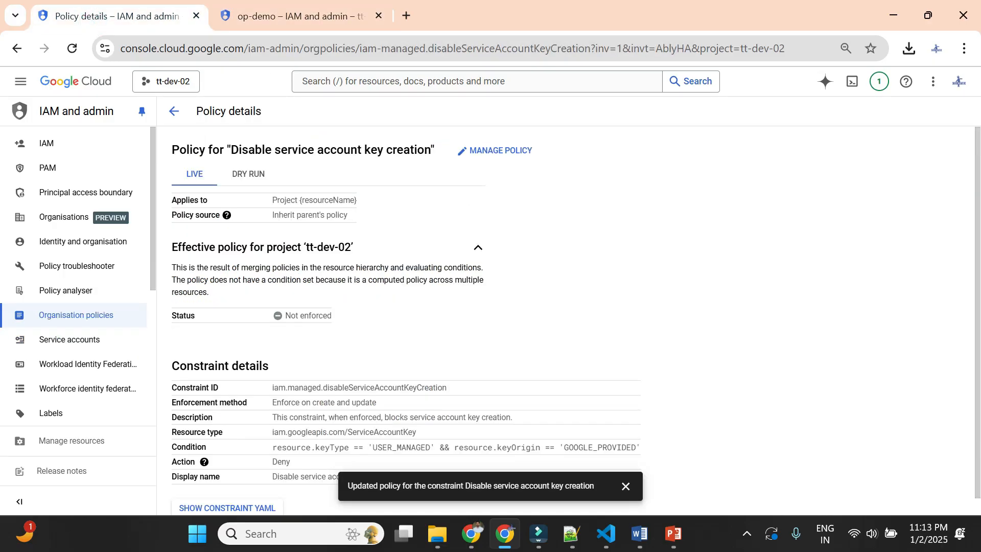
drag(231, 149, 431, 149)
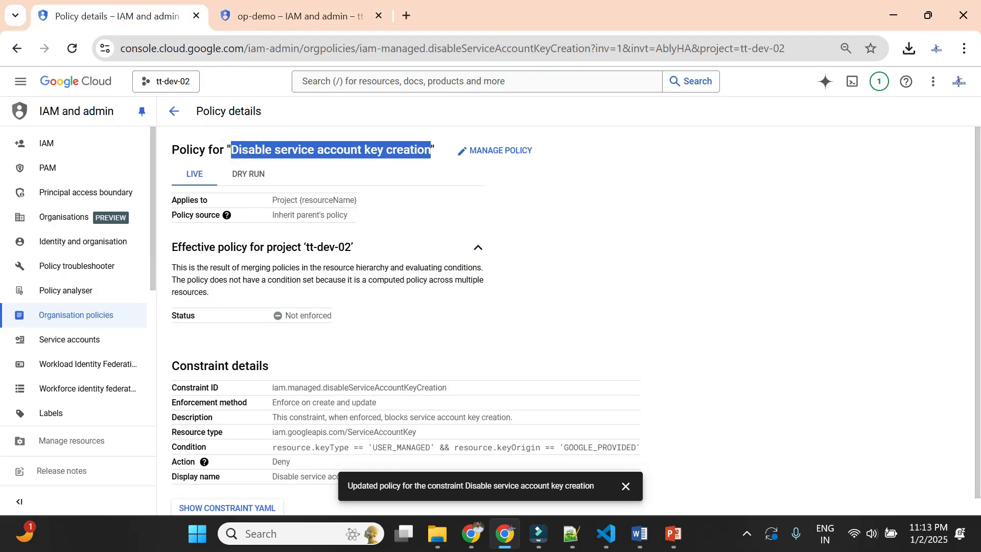